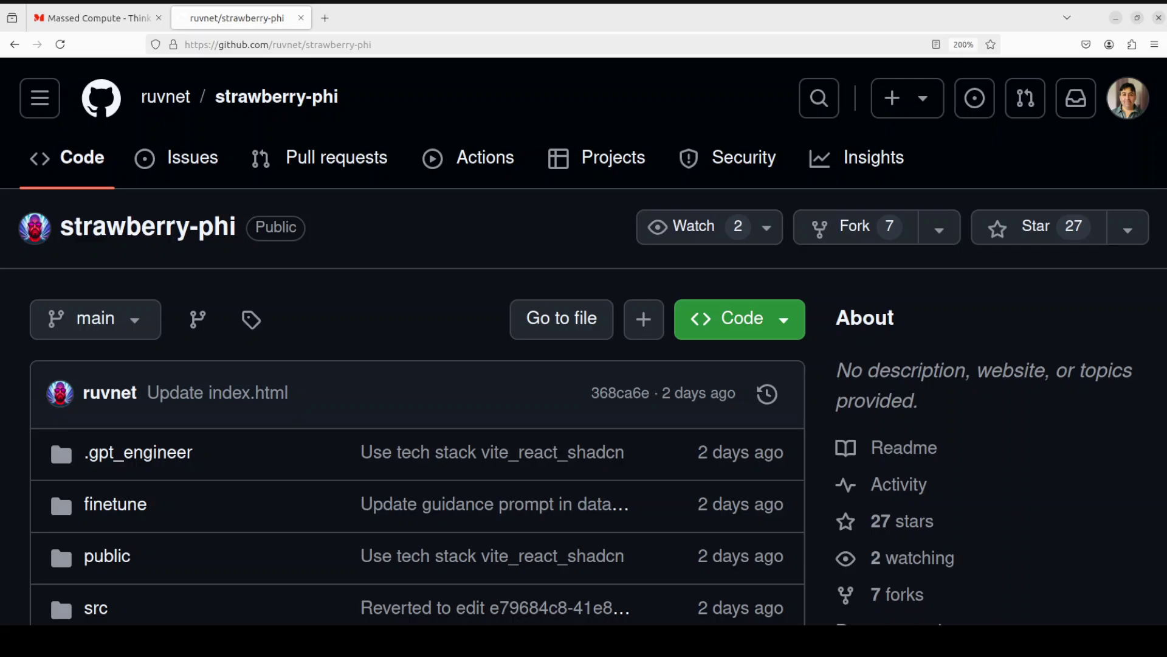
Step: View the Massed Compute homepage and return to the strawberry-phi repository page on GitHub
{"action": "left_click", "coordinate": [101, 22]}
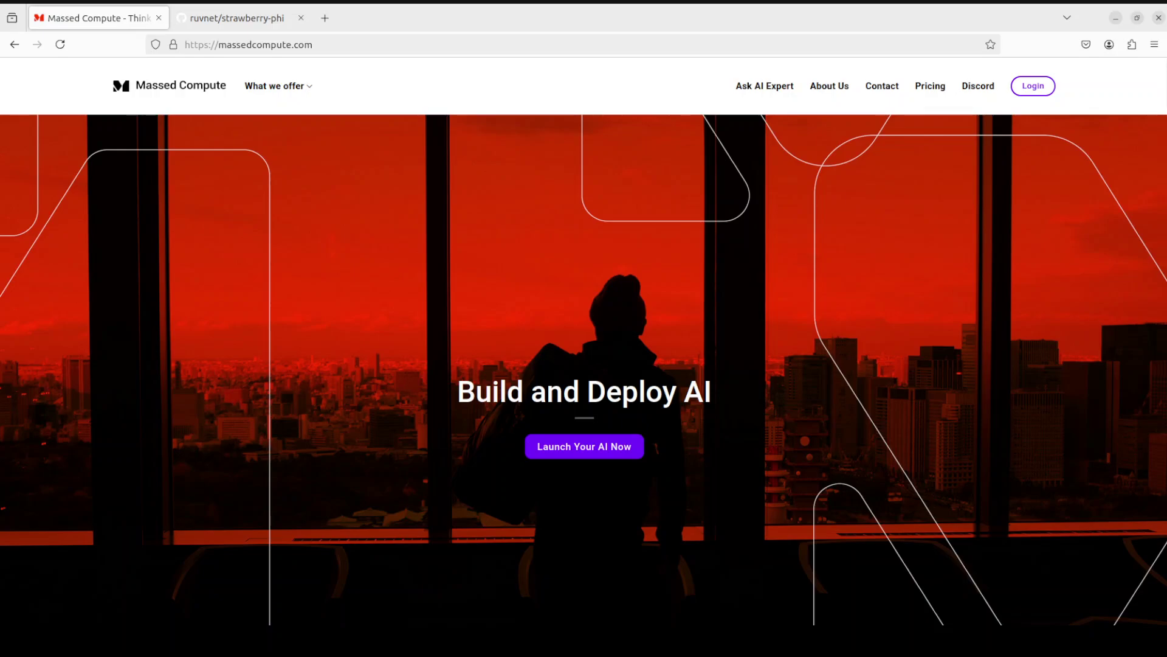
{"action": "key", "text": "alt+Tab"}
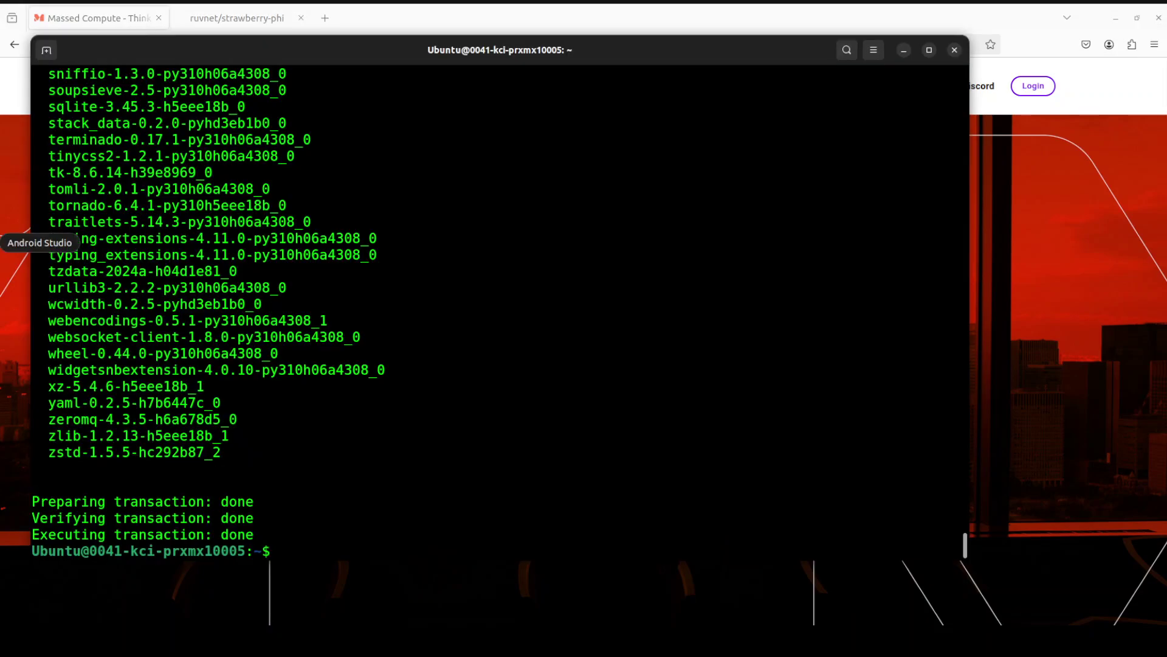
{"action": "key", "text": "alt+Tab"}
{"action": "key", "text": "ctrl+Tab"}
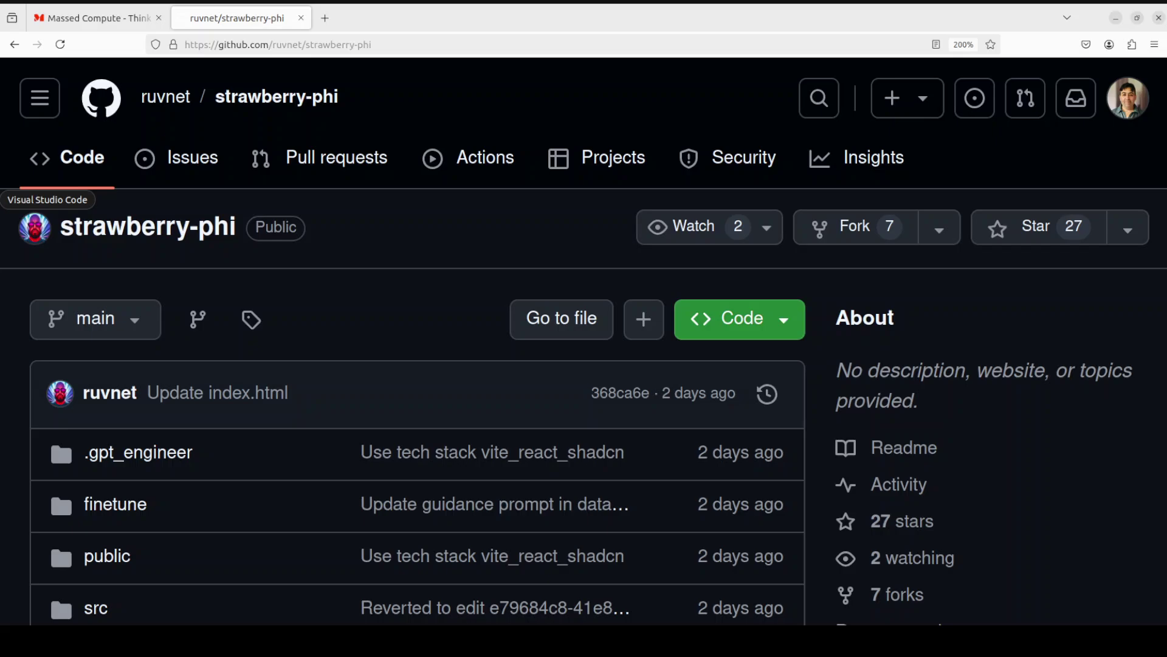
Step: Switch to the terminal, check the GPU with nvidia-smi and clear the screen
{"action": "left_click", "coordinate": [3, 157]}
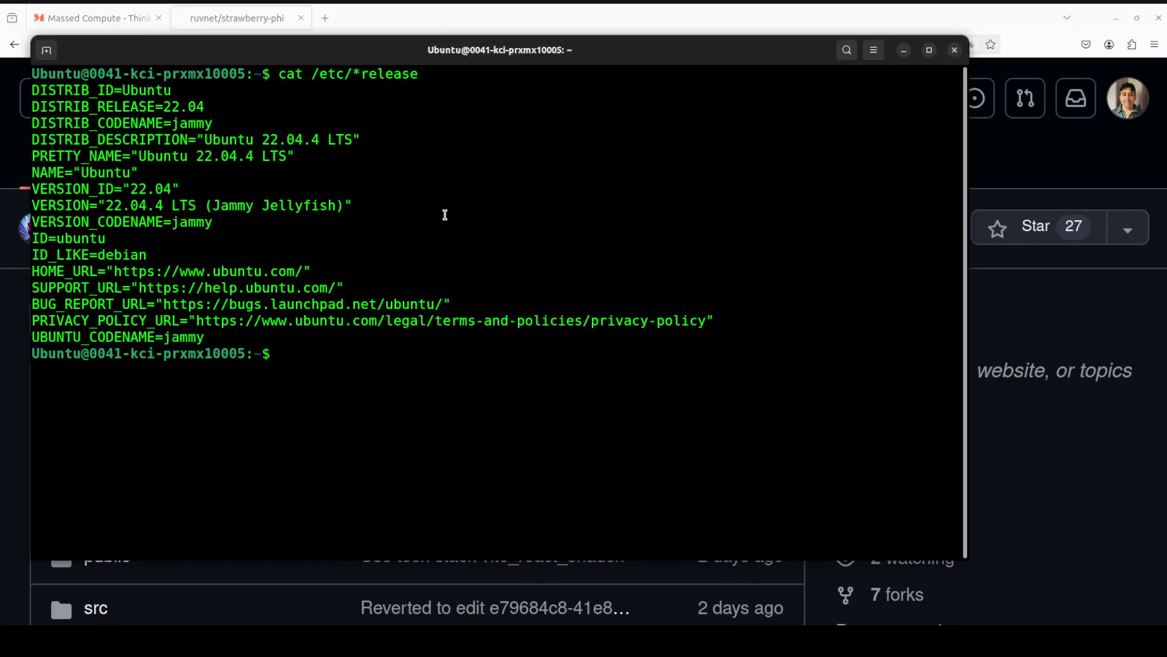
{"action": "type", "text": "nvidia-smi"}
{"action": "key", "text": "Return"}
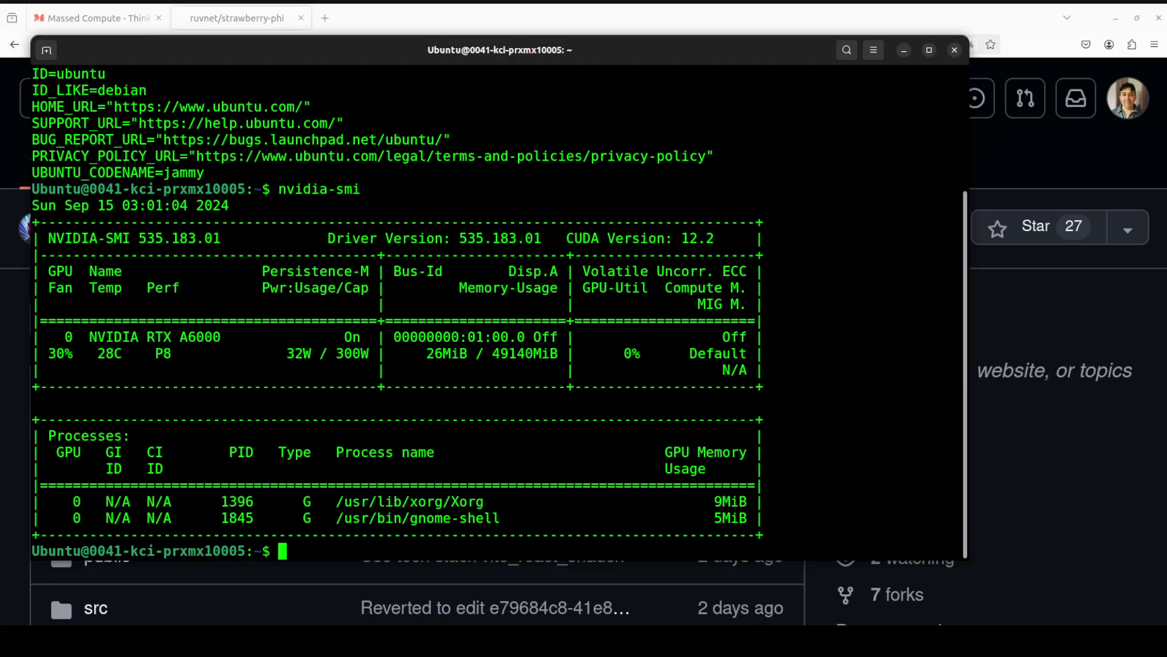
{"action": "type", "text": "clear"}
{"action": "key", "text": "Return"}
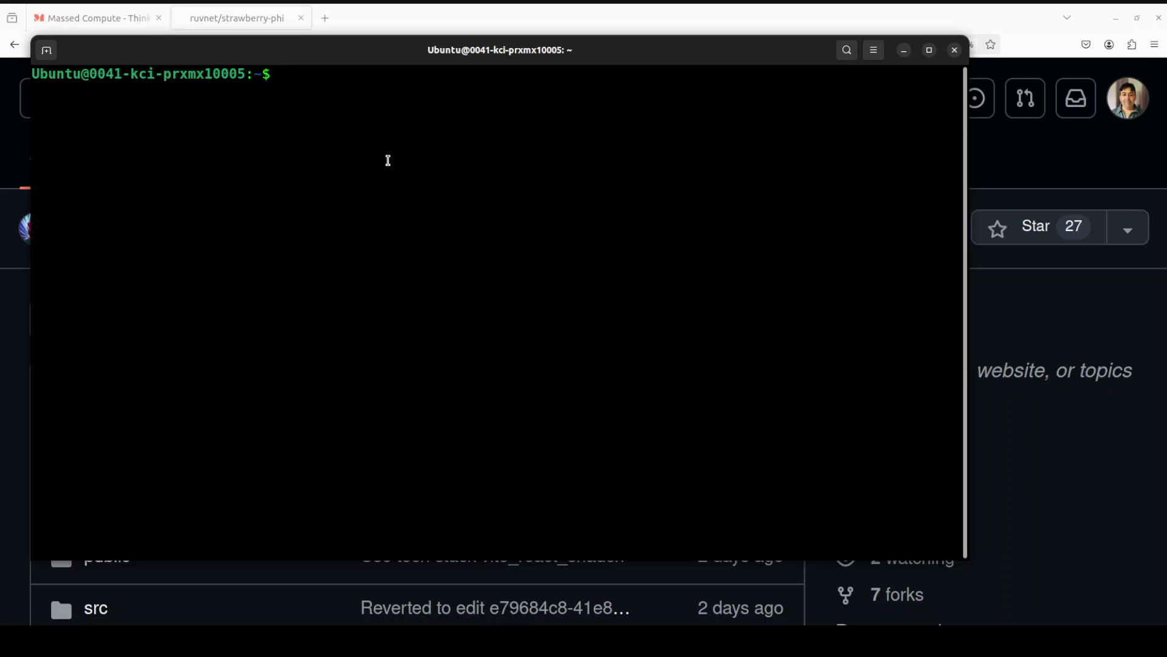
{"action": "right_click", "coordinate": [381, 153]}
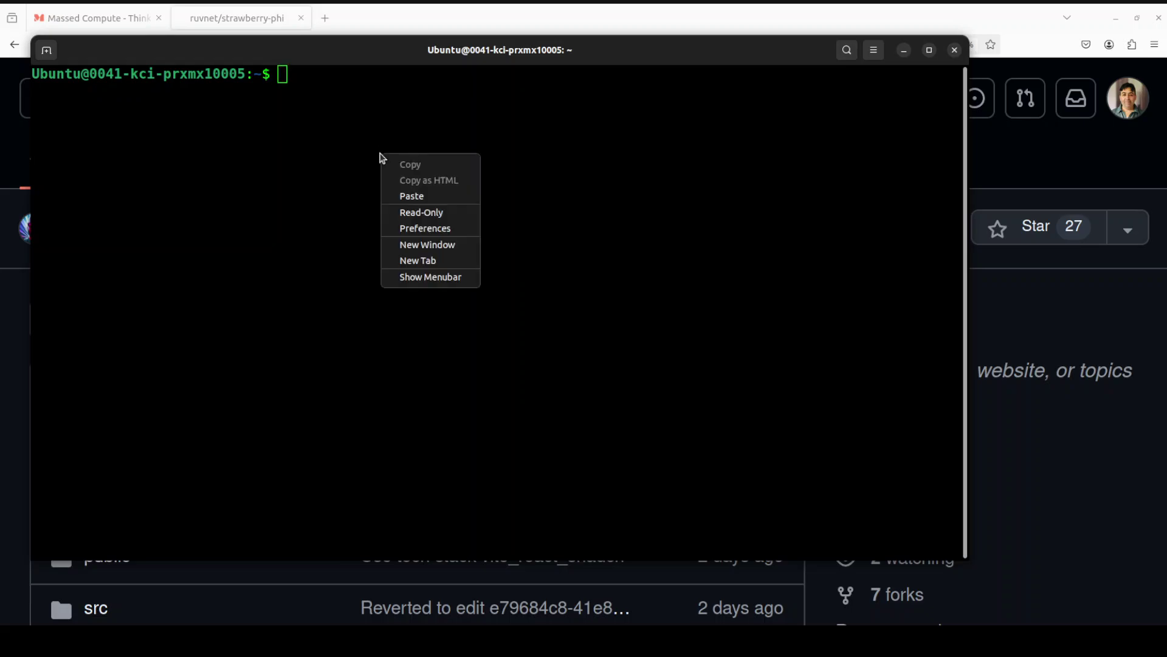
{"action": "left_click", "coordinate": [432, 198]}
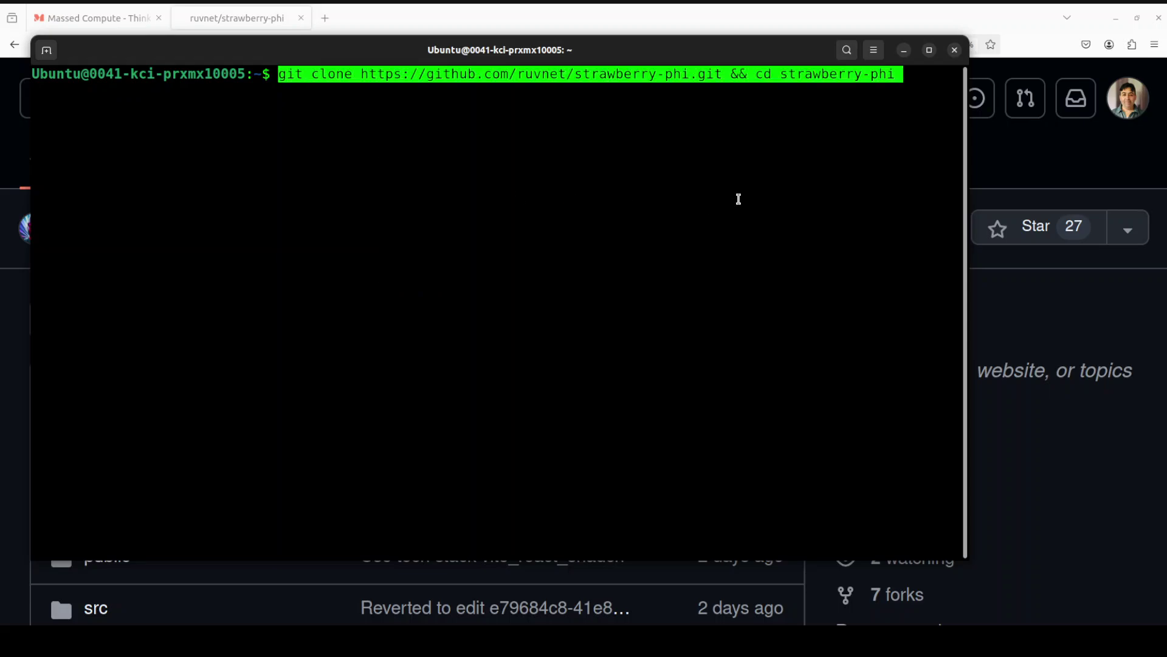
{"action": "key", "text": "BackSpace"}
{"action": "key", "text": "BackSpace"}
{"action": "key", "text": "BackSpace"}
{"action": "key", "text": "BackSpace"}
{"action": "key", "text": "BackSpace"}
{"action": "key", "text": "BackSpace"}
{"action": "key", "text": "BackSpace"}
{"action": "key", "text": "BackSpace"}
{"action": "key", "text": "BackSpace"}
{"action": "key", "text": "BackSpace"}
{"action": "key", "text": "BackSpace"}
{"action": "key", "text": "BackSpace"}
{"action": "key", "text": "BackSpace"}
{"action": "key", "text": "BackSpace"}
{"action": "key", "text": "BackSpace"}
{"action": "key", "text": "BackSpace"}
{"action": "key", "text": "BackSpace"}
{"action": "key", "text": "BackSpace"}
{"action": "key", "text": "BackSpace"}
{"action": "key", "text": "BackSpace"}
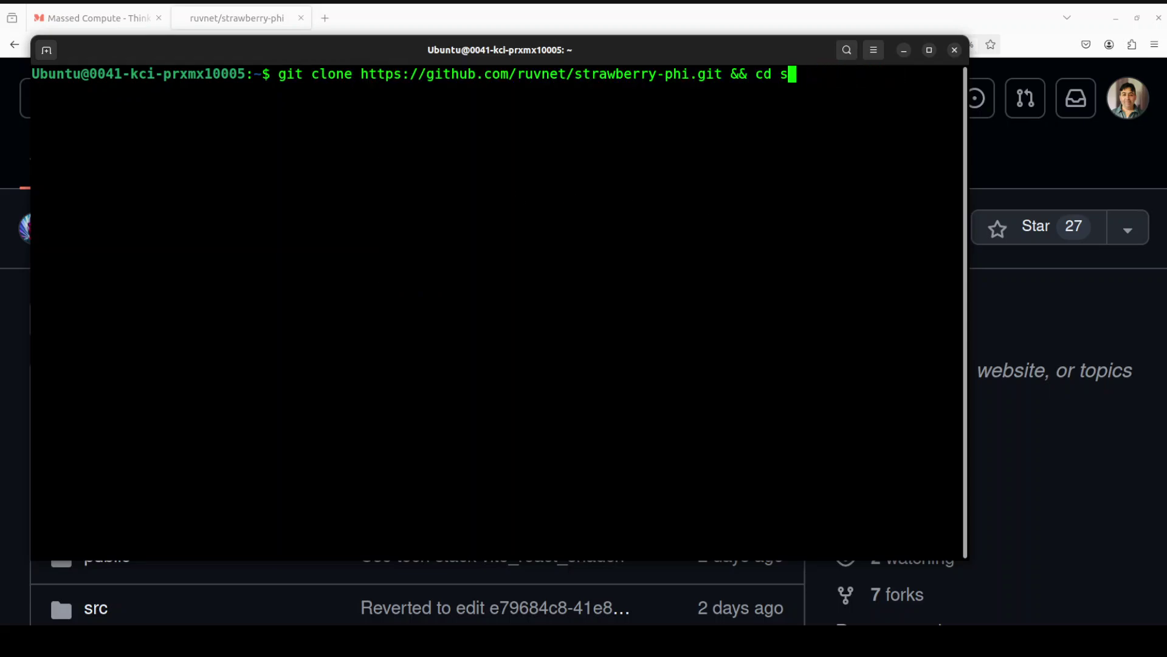
{"action": "key", "text": "BackSpace"}
{"action": "key", "text": "BackSpace"}
{"action": "key", "text": "BackSpace"}
{"action": "key", "text": "BackSpace"}
{"action": "key", "text": "BackSpace"}
{"action": "key", "text": "BackSpace"}
{"action": "key", "text": "BackSpace"}
{"action": "key", "text": "BackSpace"}
{"action": "key", "text": "BackSpace"}
{"action": "key", "text": "BackSpace"}
{"action": "key", "text": "BackSpace"}
{"action": "key", "text": "BackSpace"}
{"action": "key", "text": "BackSpace"}
{"action": "key", "text": "BackSpace"}
{"action": "key", "text": "BackSpace"}
{"action": "key", "text": "BackSpace"}
{"action": "key", "text": "BackSpace"}
{"action": "key", "text": "BackSpace"}
{"action": "key", "text": "BackSpace"}
{"action": "key", "text": "BackSpace"}
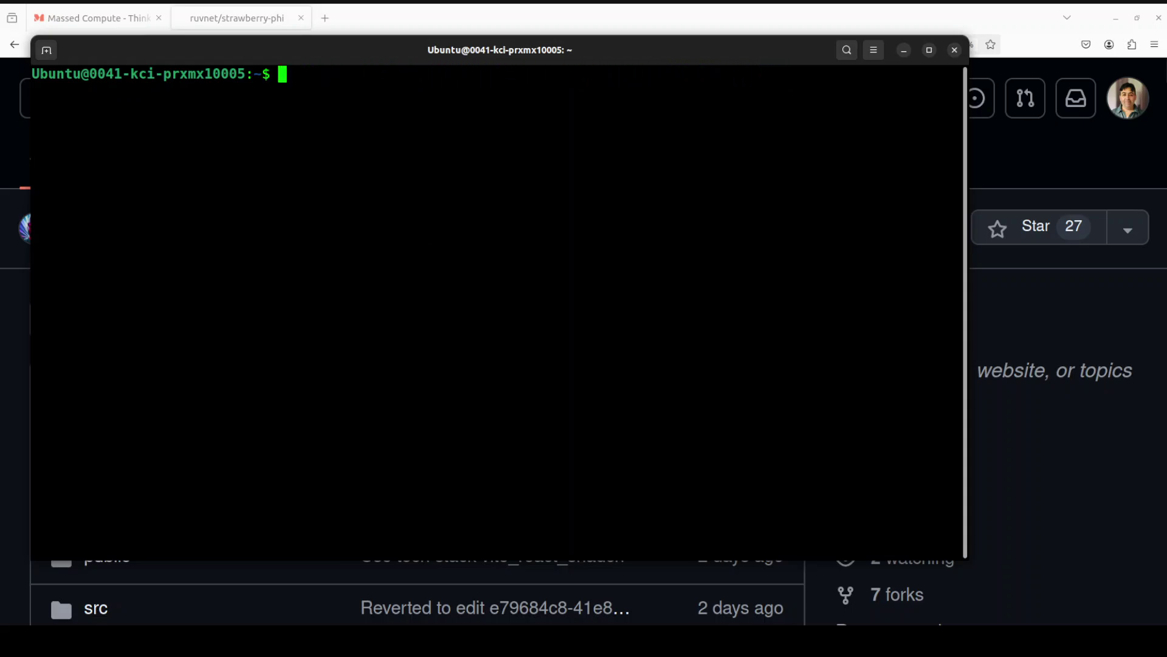
Step: Create a conda environment named st with Python 3.11, accepting all prompts automatically, and activate it
{"action": "type", "text": "conda create -n st python=3.11 -y && conda activate st"}
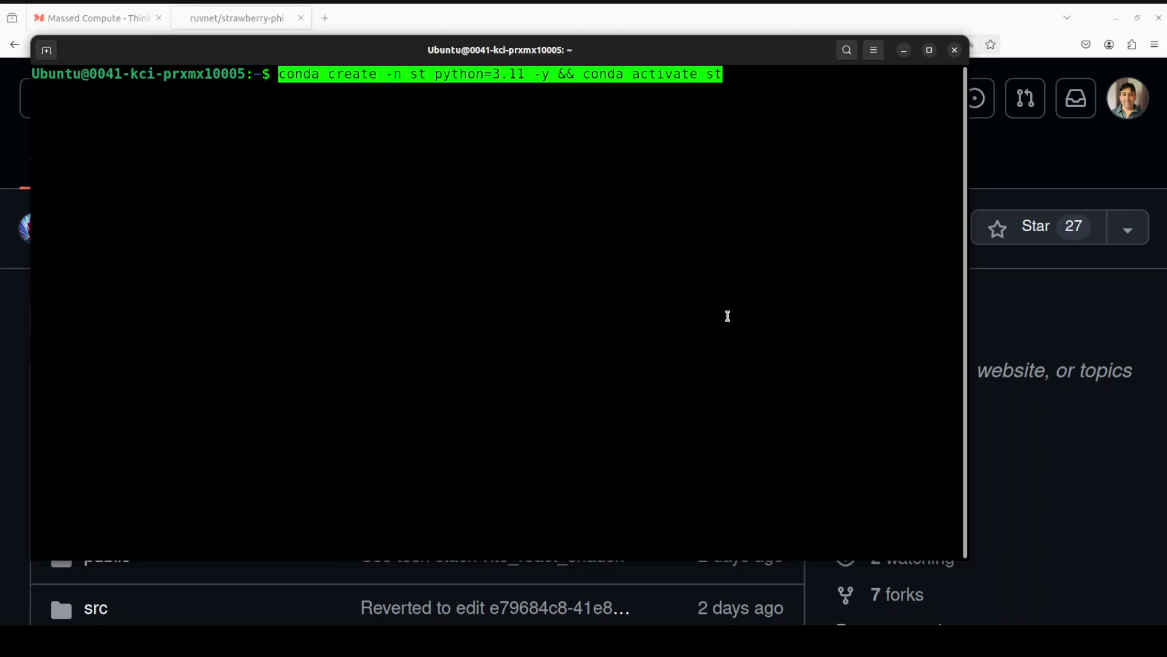
{"action": "key", "text": "Return"}
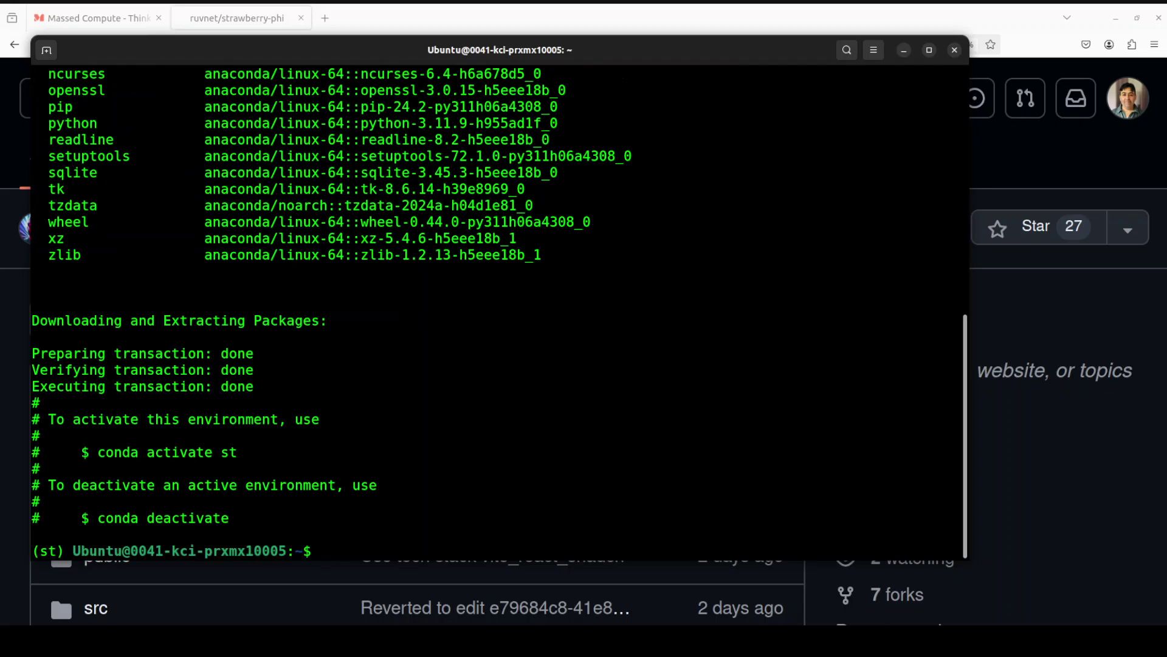
{"action": "right_click", "coordinate": [577, 295]}
{"action": "left_click", "coordinate": [615, 335]}
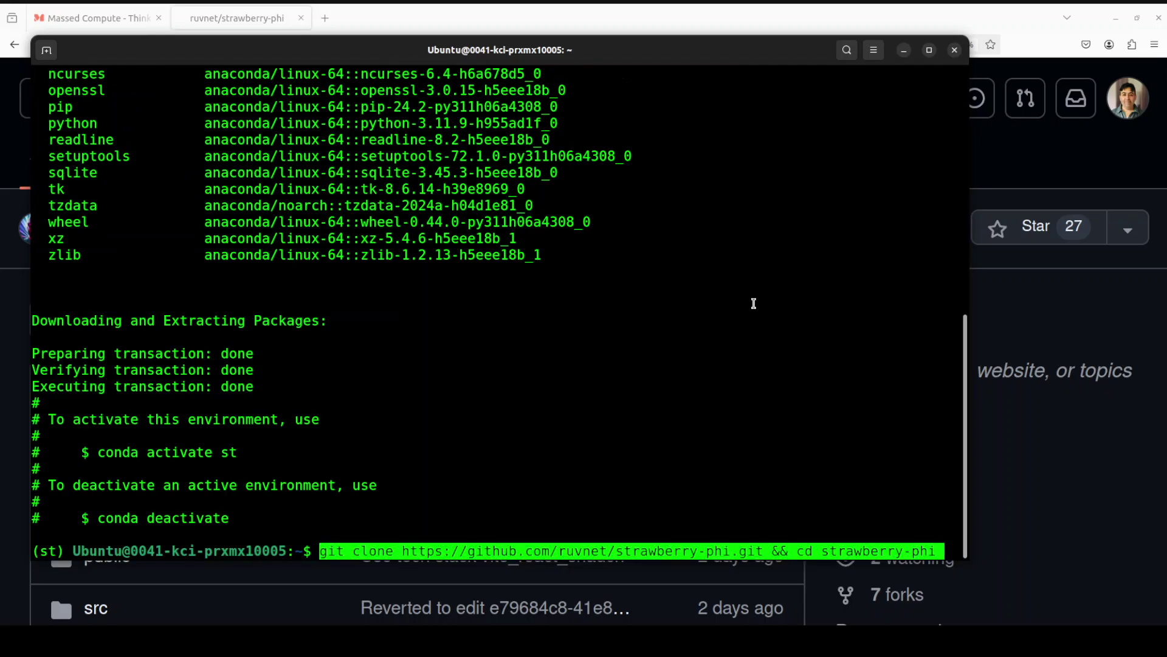
{"action": "key", "text": "Return"}
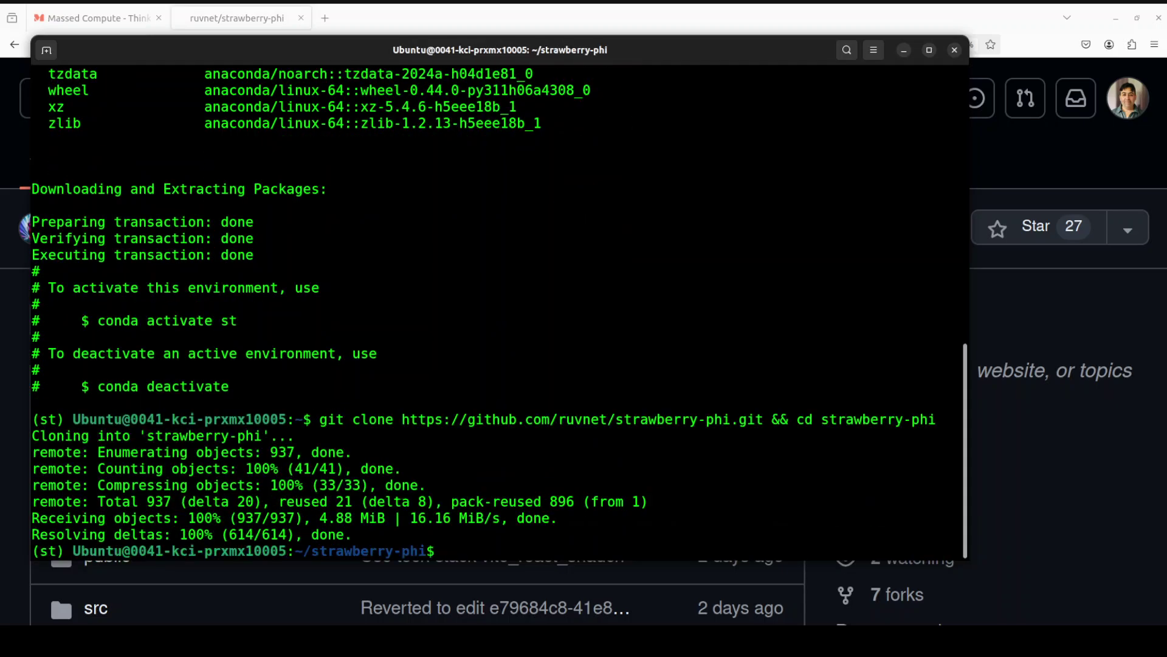
{"action": "type", "text": "clear"}
{"action": "key", "text": "Return"}
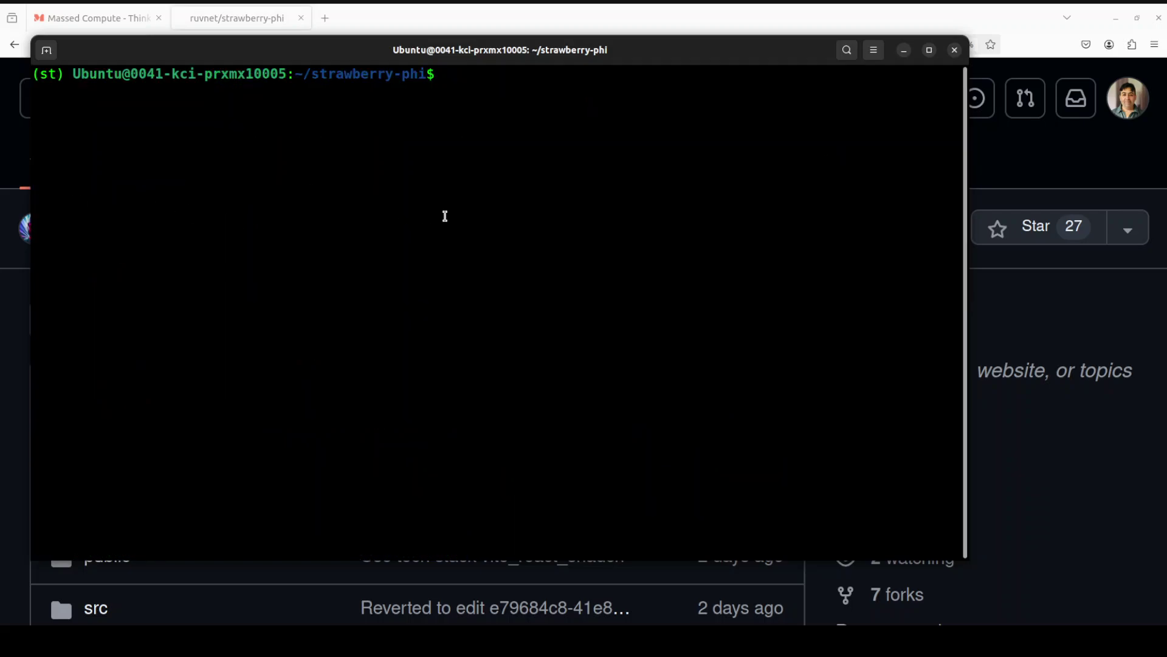
Step: Check the installed versions of Node and npm
{"action": "type", "text": "node --version"}
{"action": "key", "text": "Return"}
{"action": "type", "text": "npm --version"}
{"action": "key", "text": "Return"}
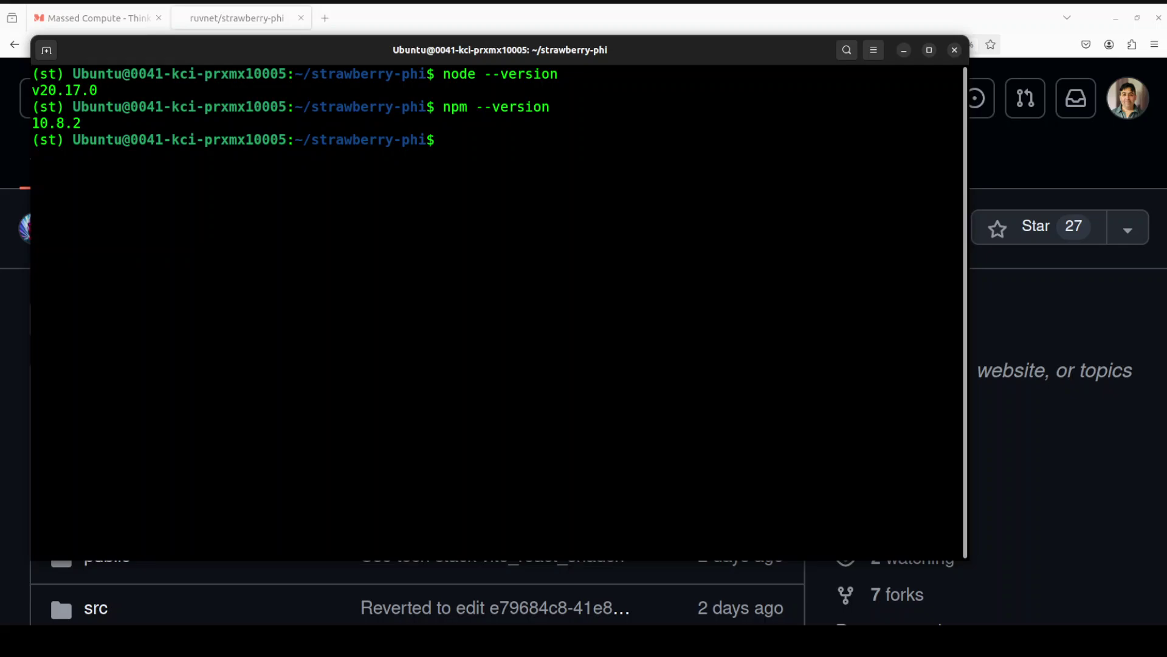
Step: Install the project's dependencies with npm i and start the development server with npm run dev
{"action": "right_click", "coordinate": [464, 231]}
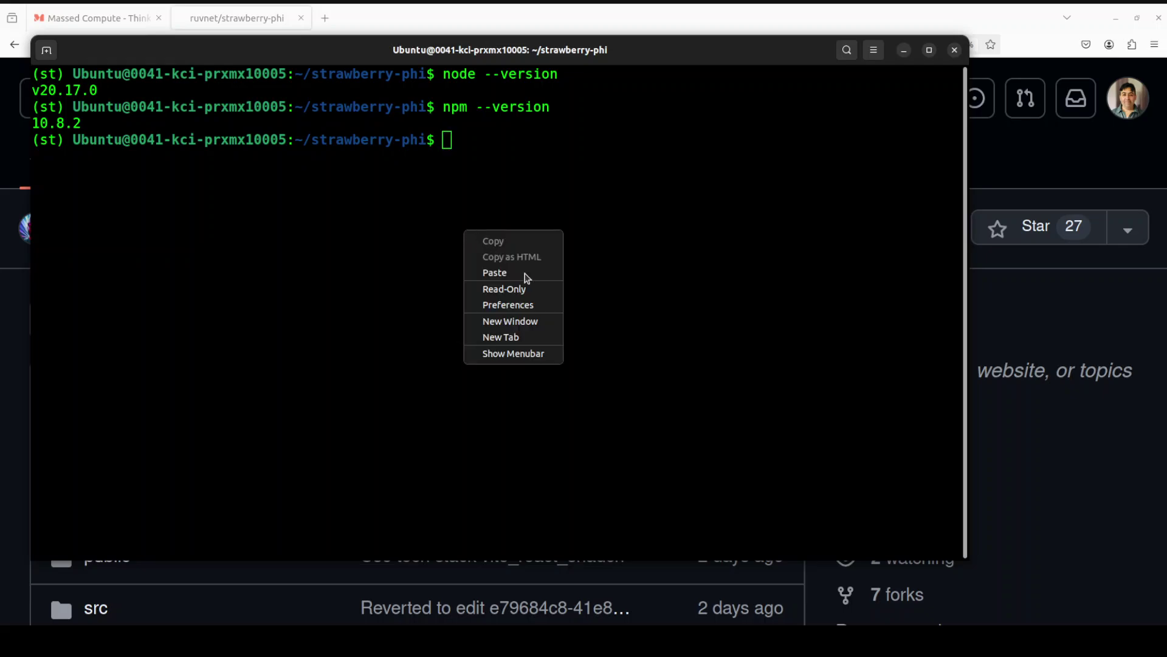
{"action": "left_click", "coordinate": [523, 274]}
{"action": "key", "text": "Return"}
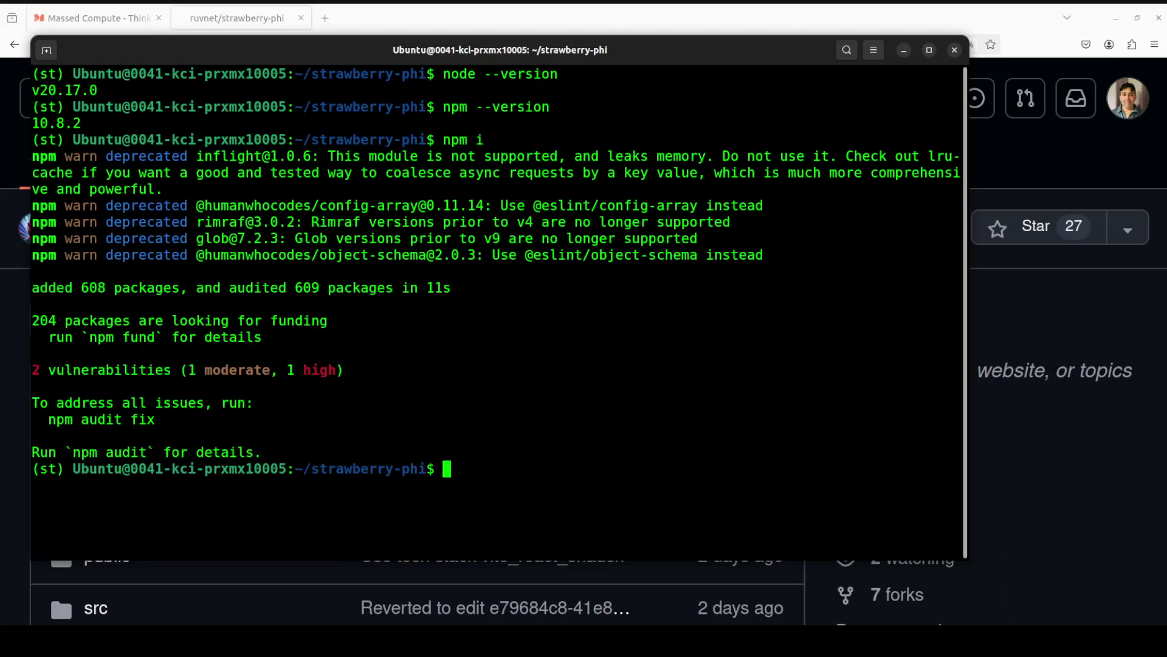
{"action": "right_click", "coordinate": [452, 329]}
{"action": "left_click", "coordinate": [483, 368]}
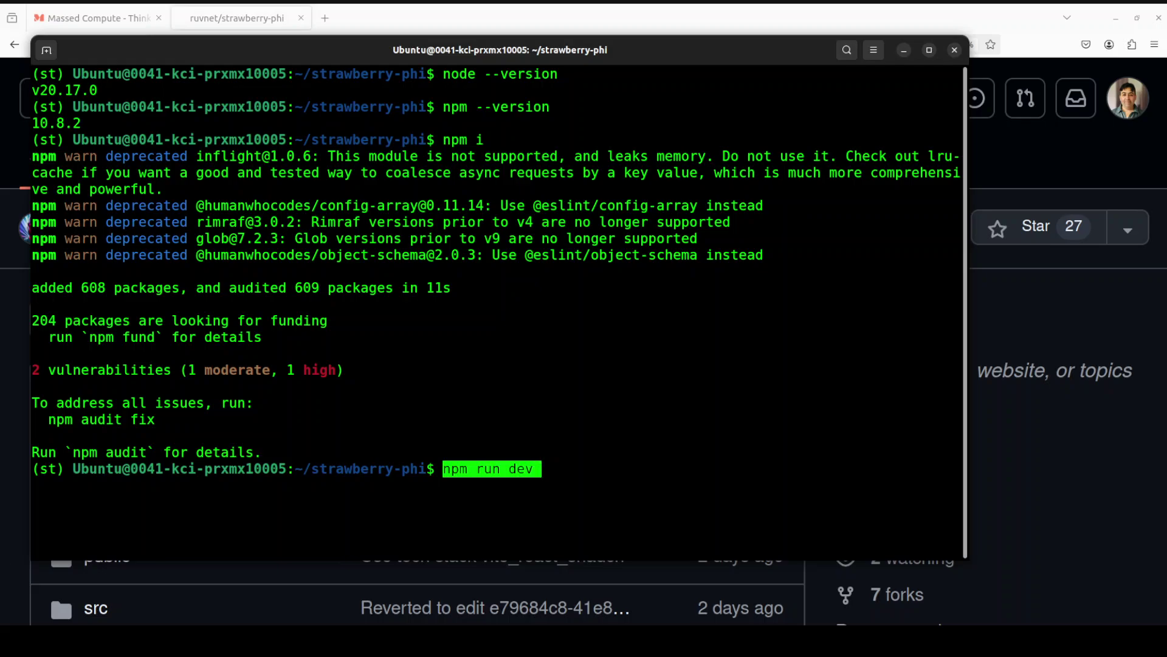
{"action": "key", "text": "Return"}
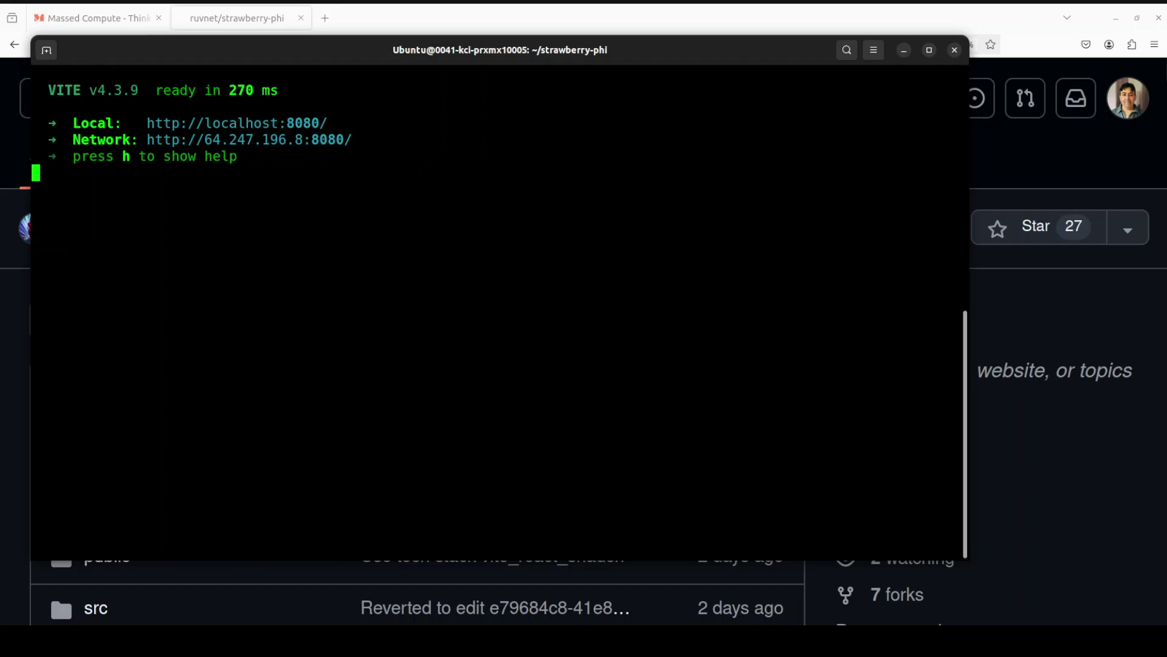
Step: Open the app at localhost:8080 in the browser without giving an API key and begin a new fine-tuning job
{"action": "left_click", "coordinate": [238, 122], "text": "ctrl"}
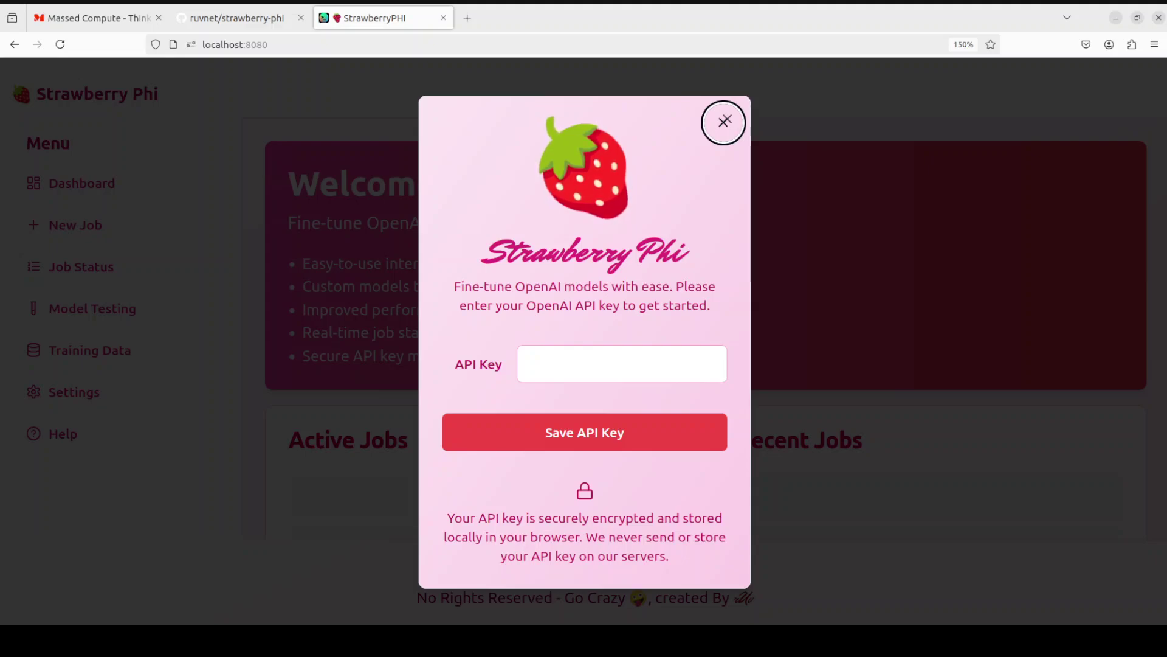
{"action": "left_click", "coordinate": [724, 121]}
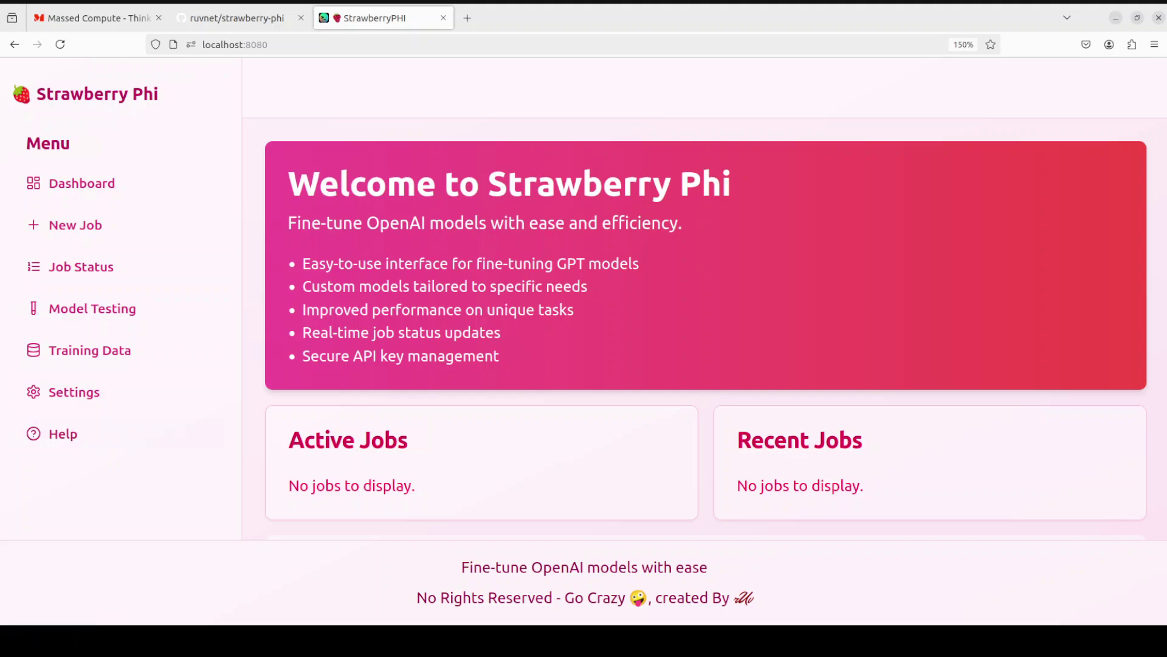
{"action": "left_click", "coordinate": [74, 225]}
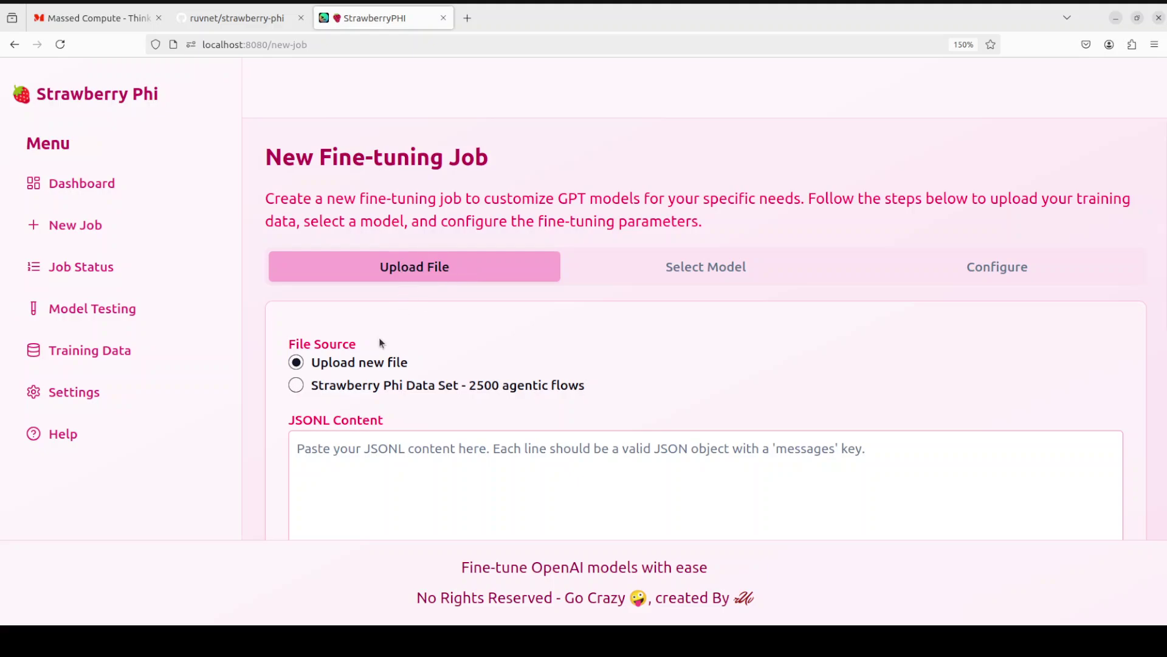
{"action": "scroll", "coordinate": [555, 337], "scroll_direction": "down", "scroll_amount": 3}
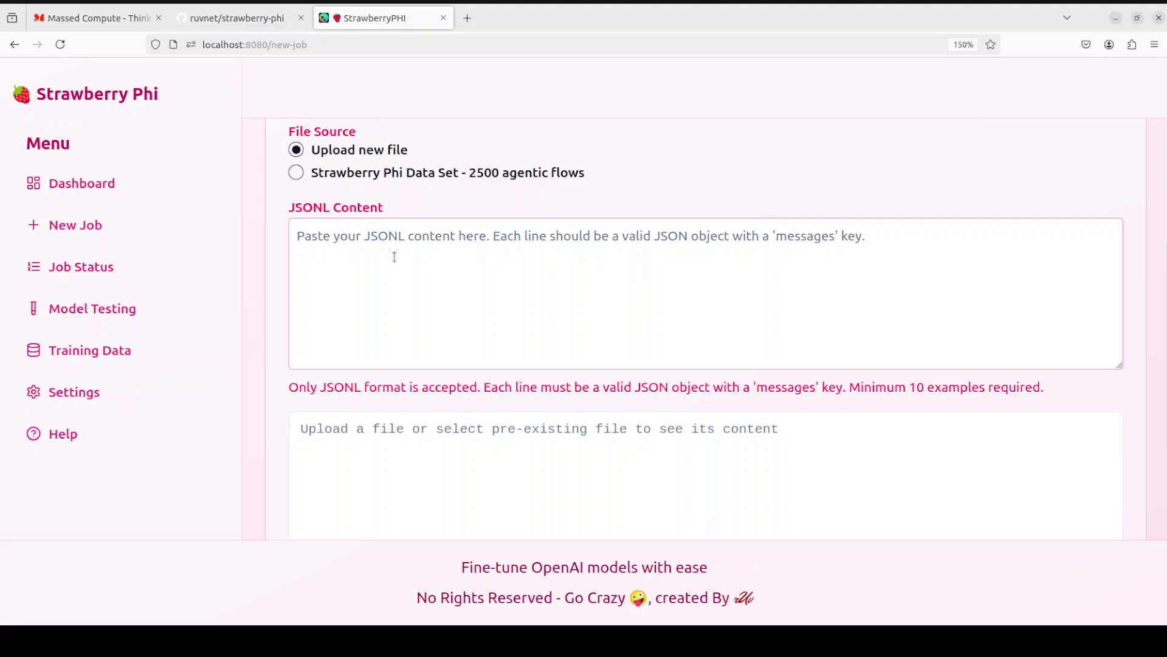
{"action": "scroll", "coordinate": [583, 317], "scroll_direction": "up", "scroll_amount": 4}
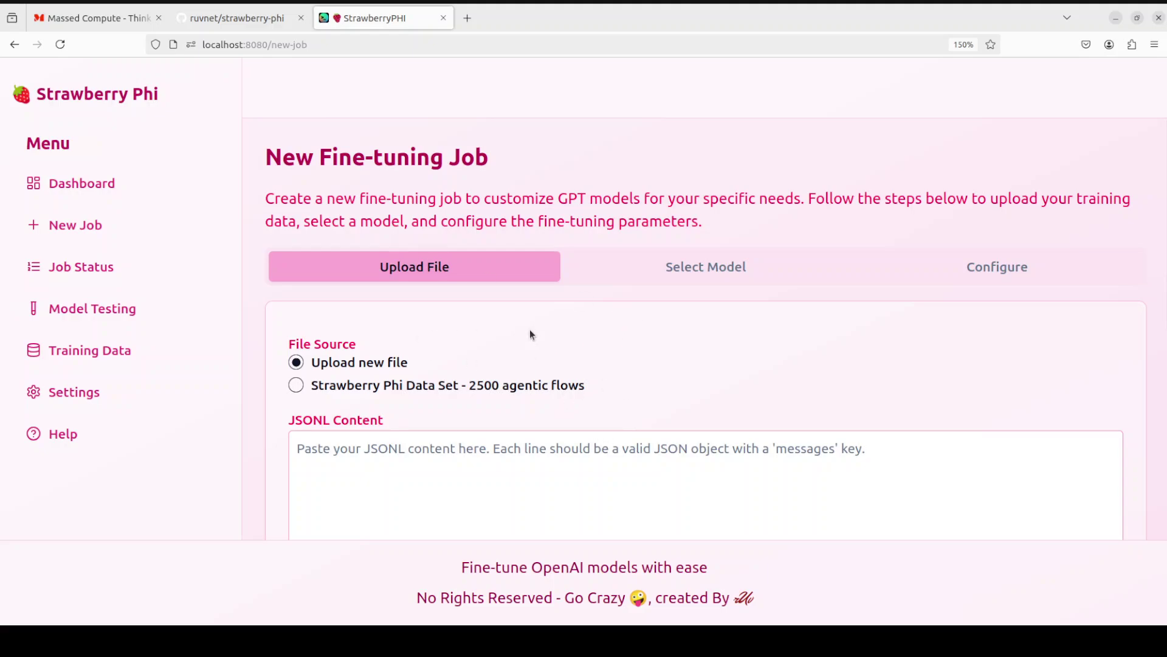
Step: Open myj.jsonl from the myfiles folder in the text editor, copy its entire contents and return to the browser
{"action": "left_click", "coordinate": [13, 70]}
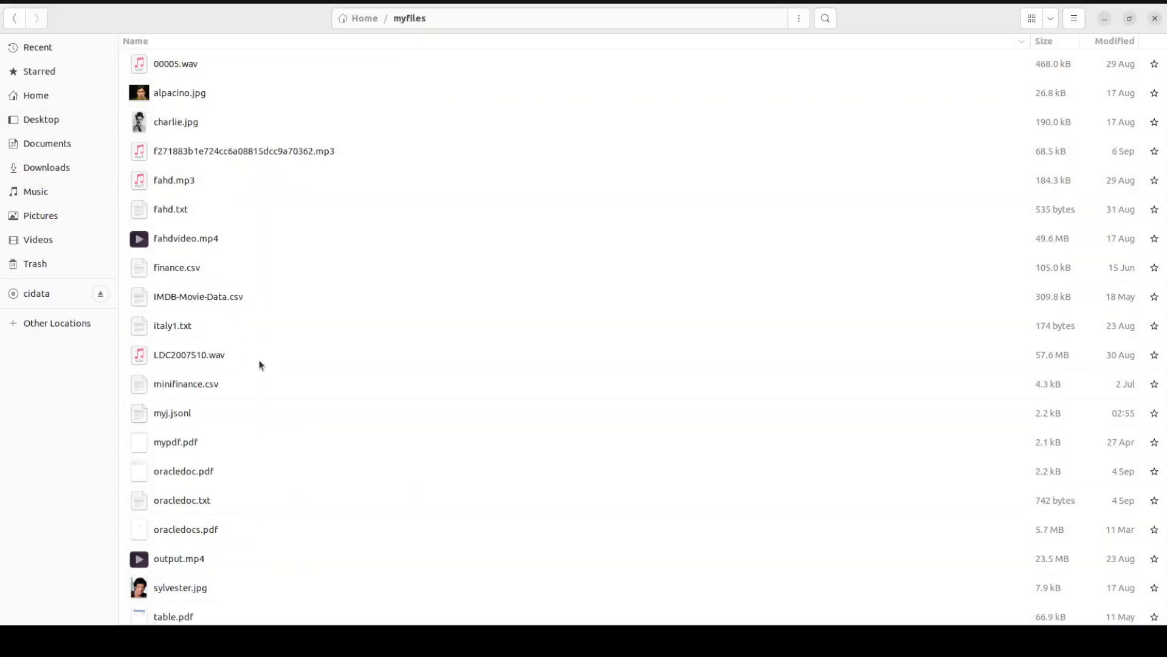
{"action": "right_click", "coordinate": [169, 419]}
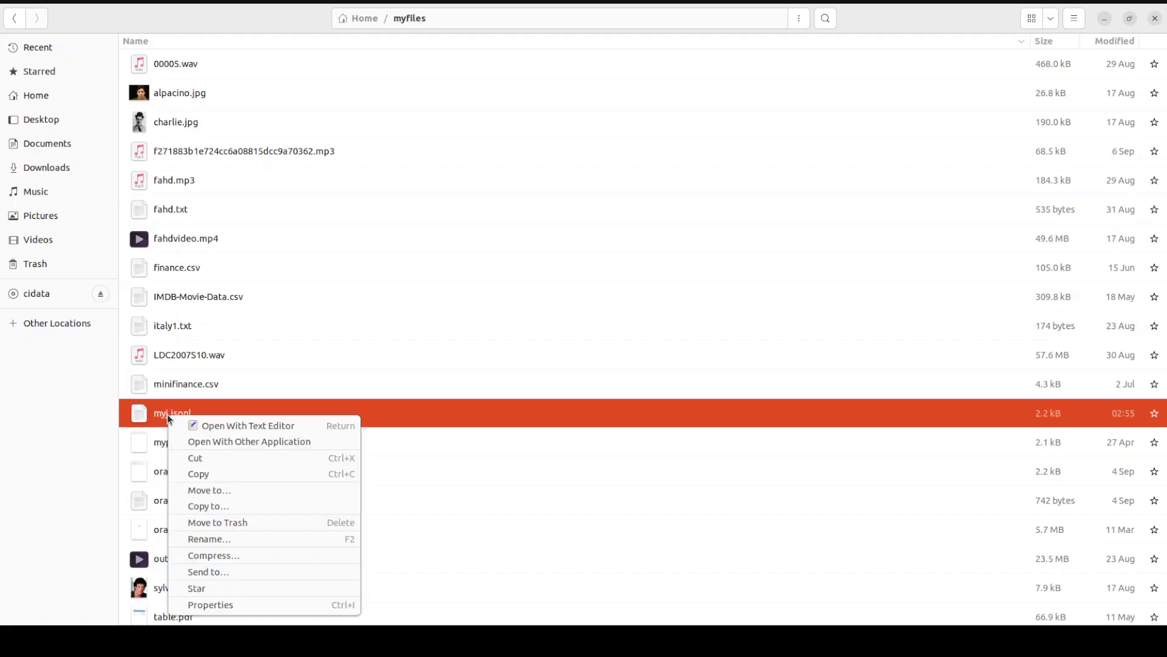
{"action": "left_click", "coordinate": [323, 425]}
{"action": "left_click", "coordinate": [383, 247]}
{"action": "key", "text": "ctrl+a"}
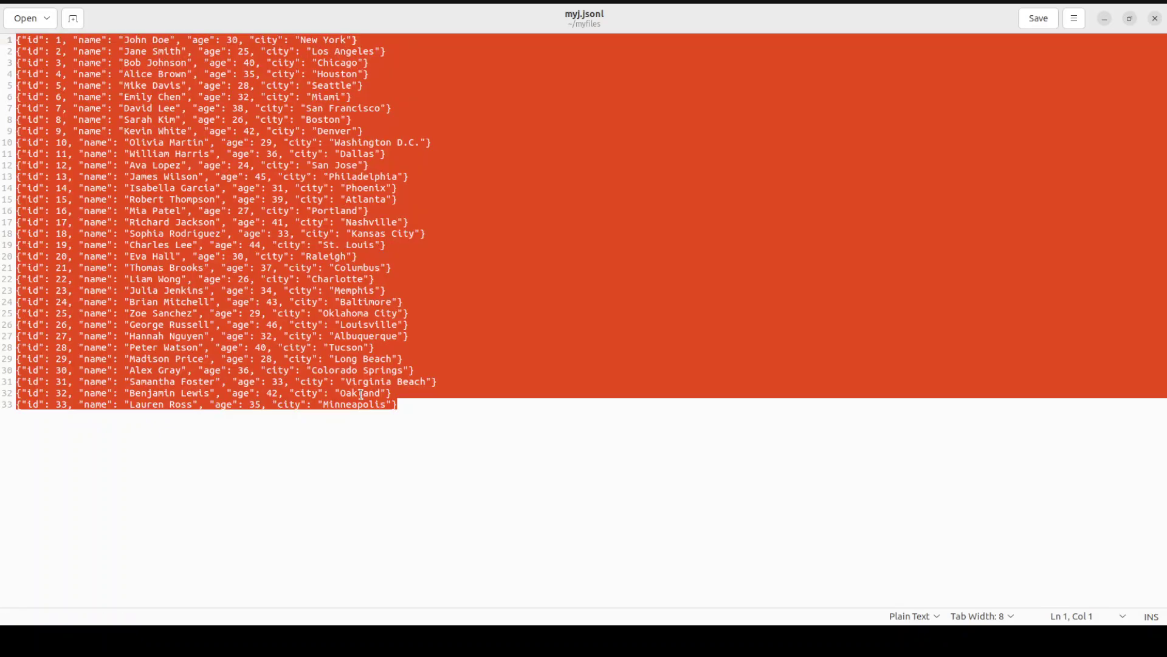
{"action": "left_click", "coordinate": [1157, 18]}
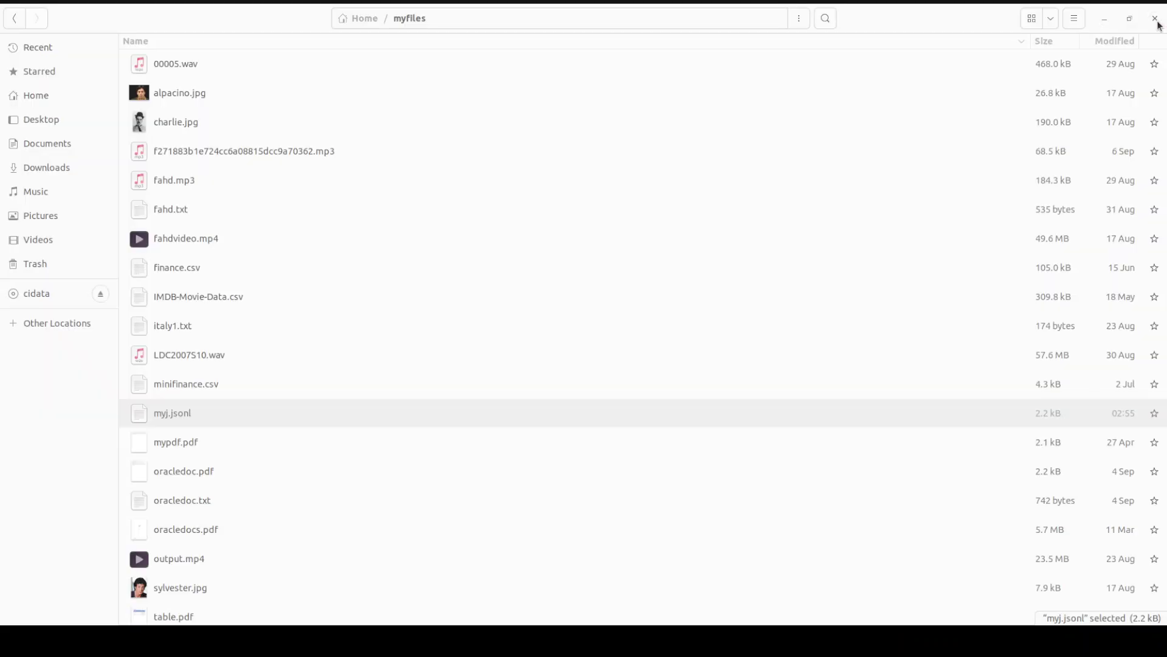
{"action": "left_click", "coordinate": [1105, 18]}
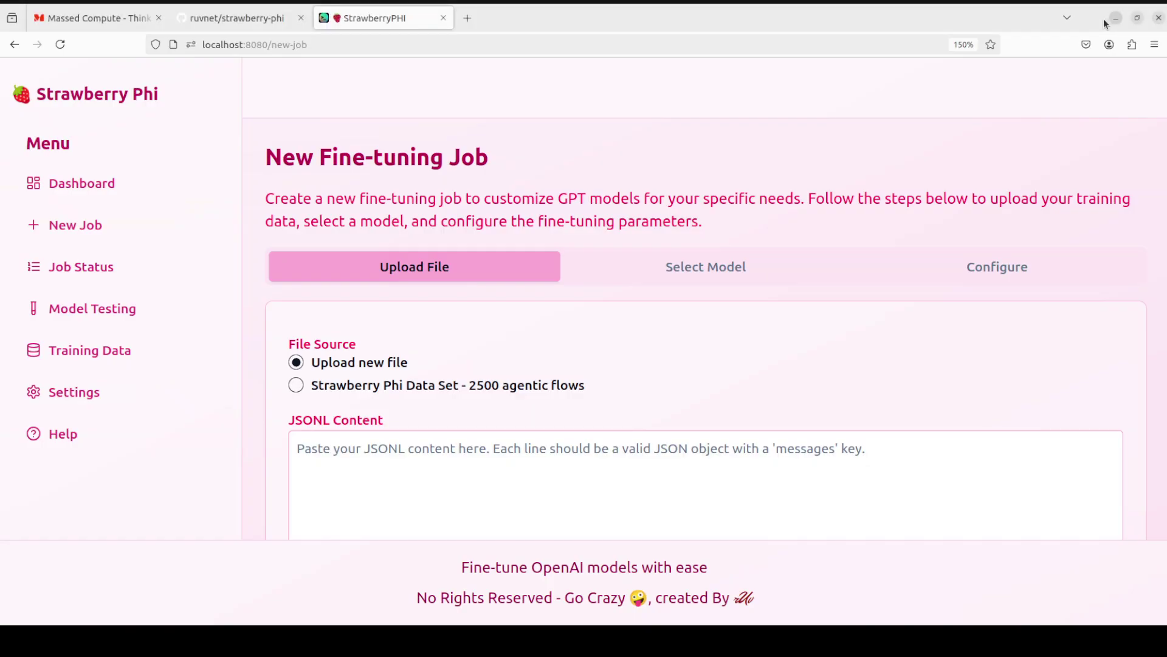
Step: Paste the copied records as the new job's JSONL content and continue to the model selection
{"action": "left_click", "coordinate": [405, 447]}
{"action": "key", "text": "ctrl+v"}
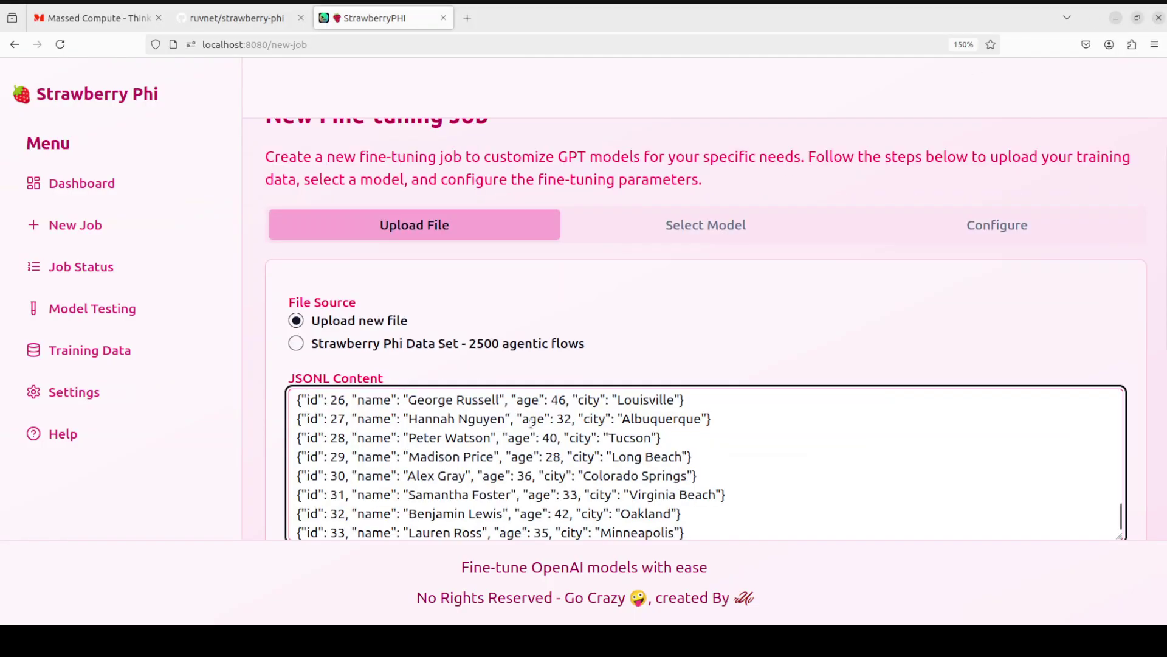
{"action": "scroll", "coordinate": [589, 348], "scroll_direction": "down", "scroll_amount": 5}
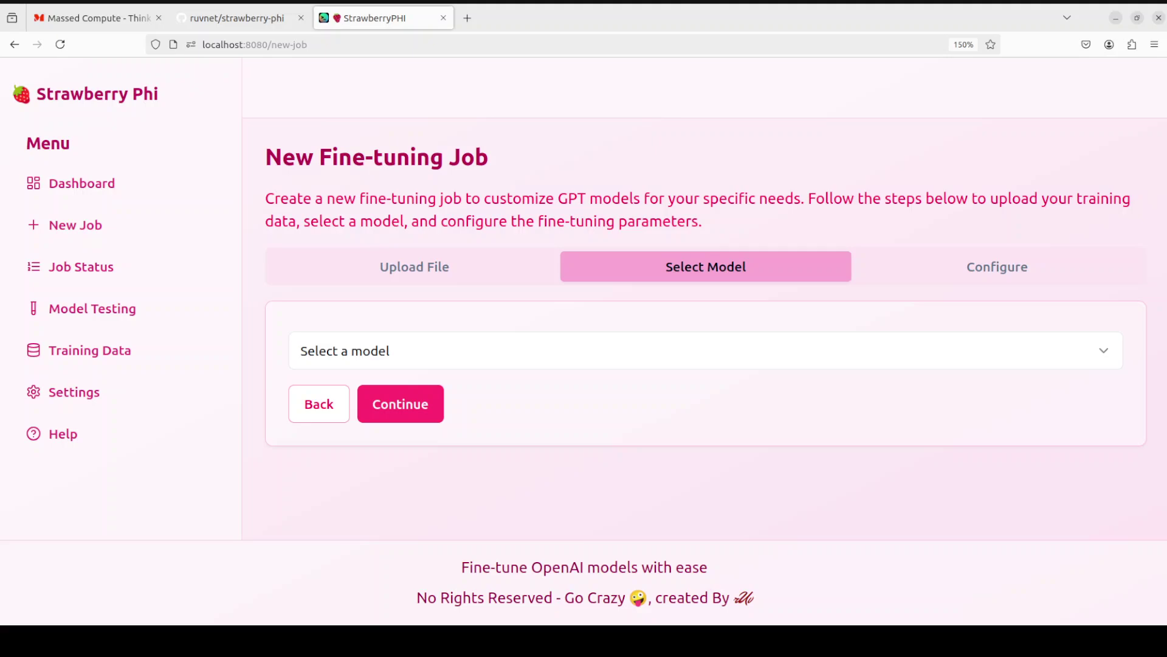
Step: Choose gpt-4o-mini-2024-07-18 as the model for the fine-tuning job and continue to its configuration
{"action": "left_click", "coordinate": [1104, 356]}
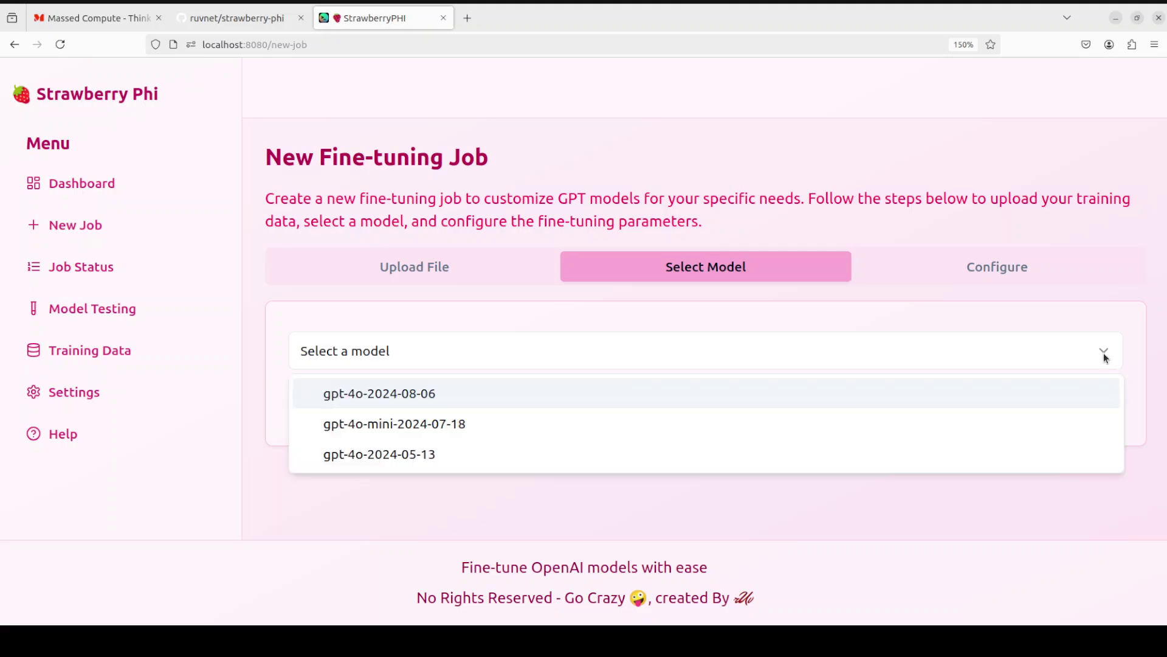
{"action": "left_click", "coordinate": [410, 429]}
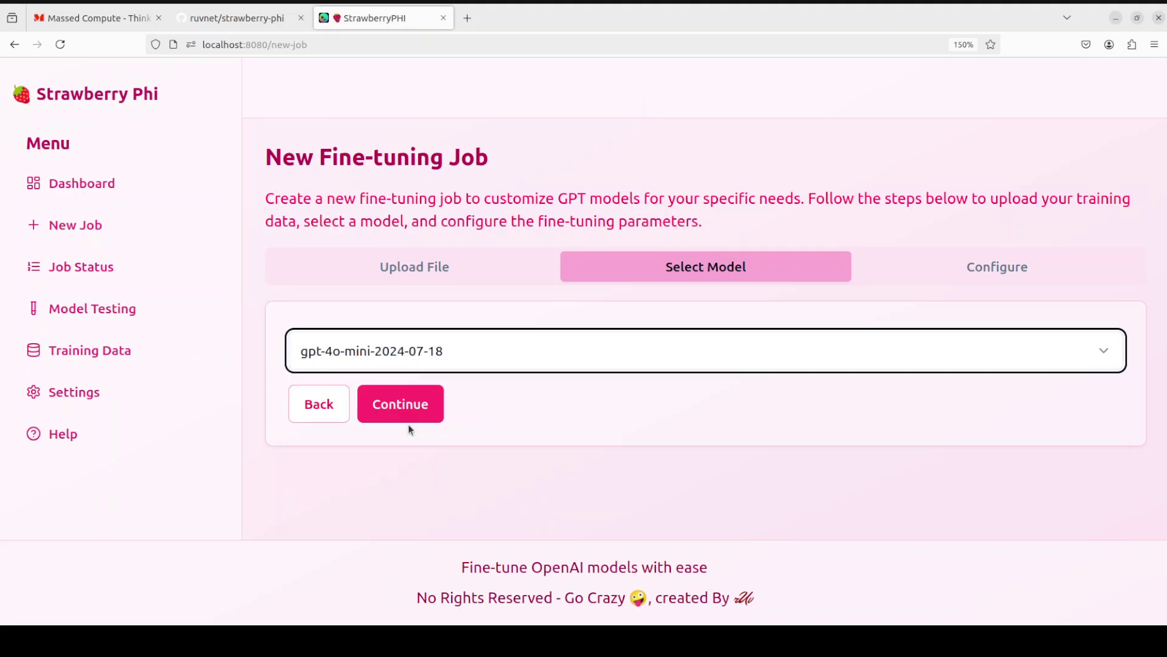
{"action": "left_click", "coordinate": [429, 412]}
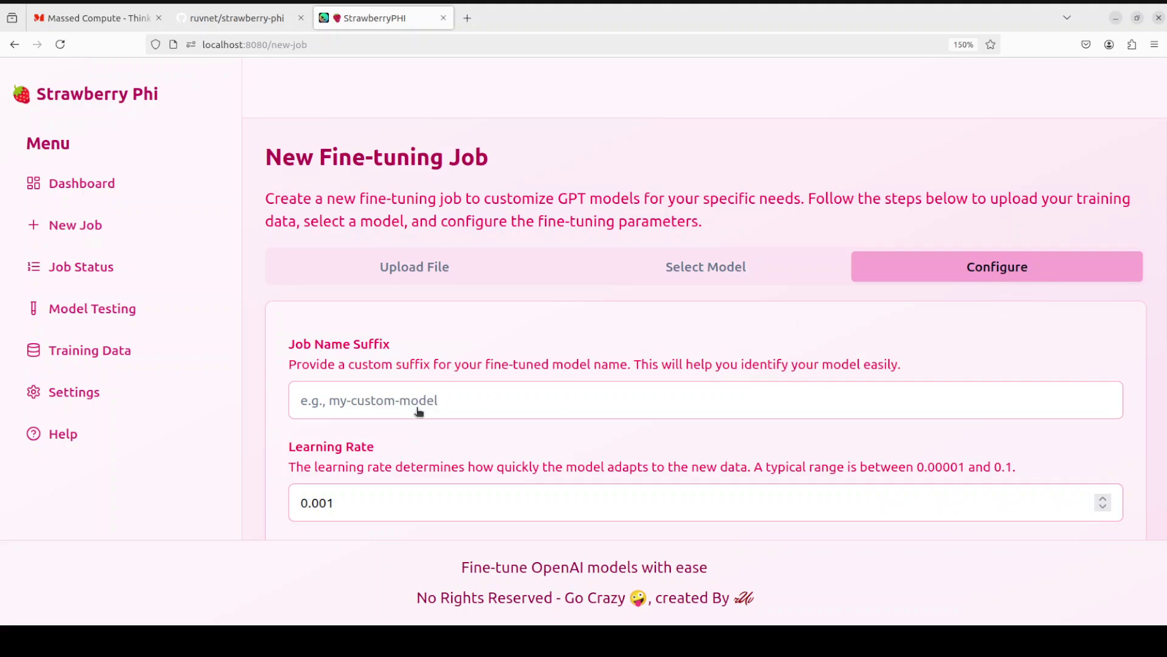
Step: Configure the fine-tuning job with the name suffix mymodel and 1 epoch, and start the job
{"action": "left_click", "coordinate": [438, 405]}
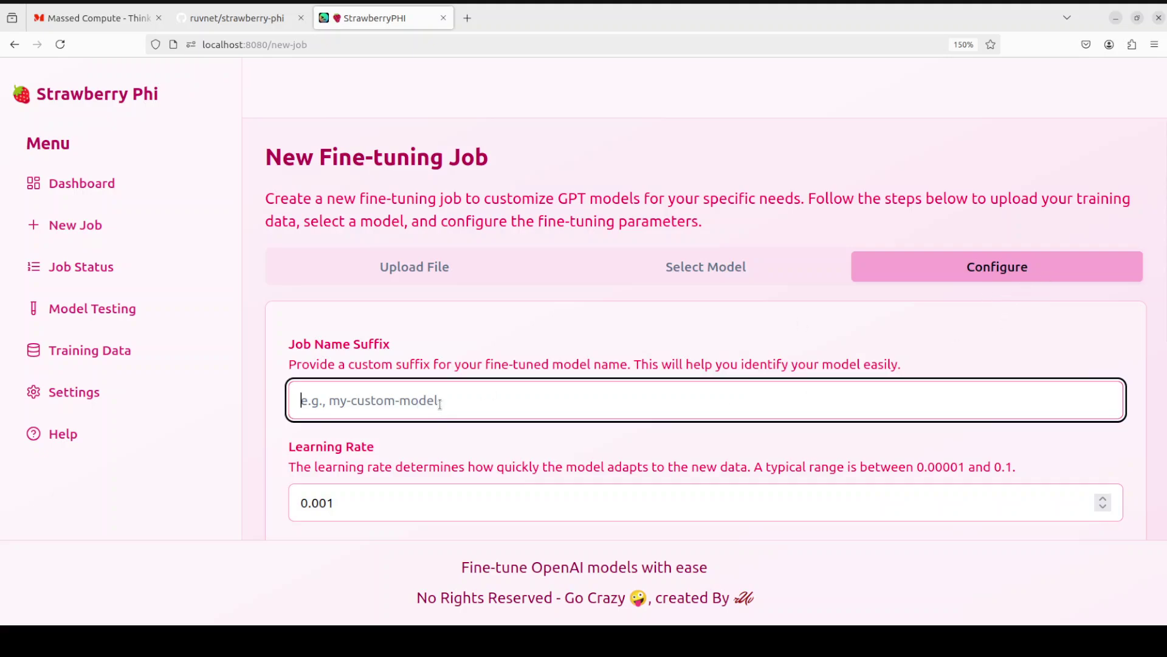
{"action": "type", "text": "mymodel"}
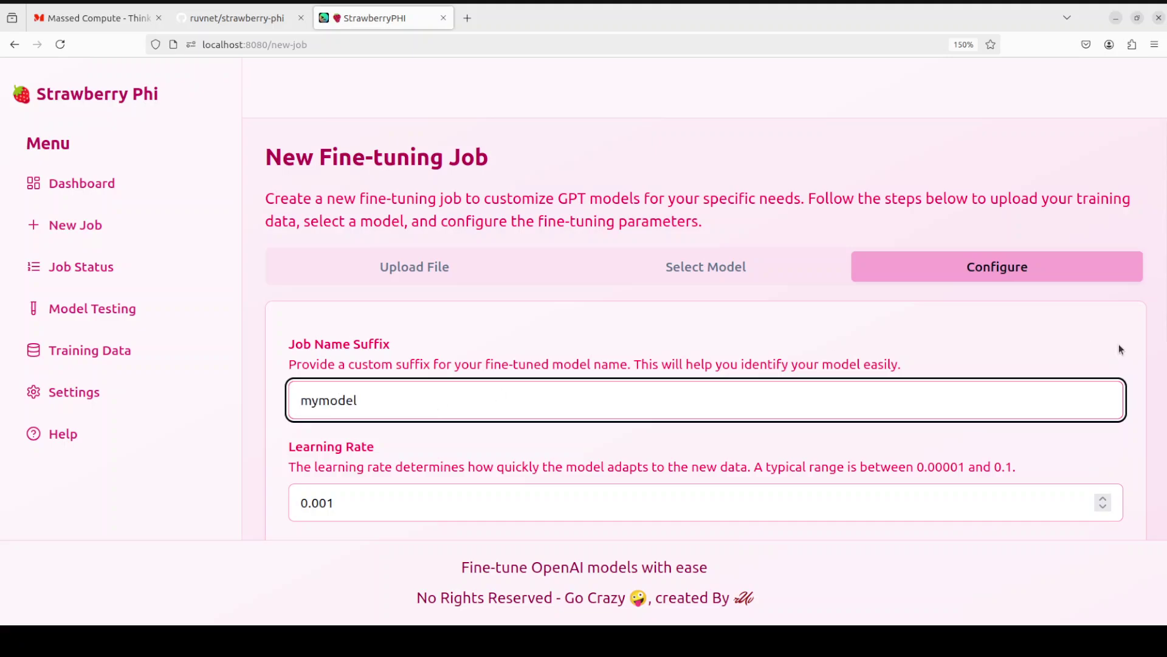
{"action": "scroll", "coordinate": [949, 344], "scroll_direction": "down", "scroll_amount": 3}
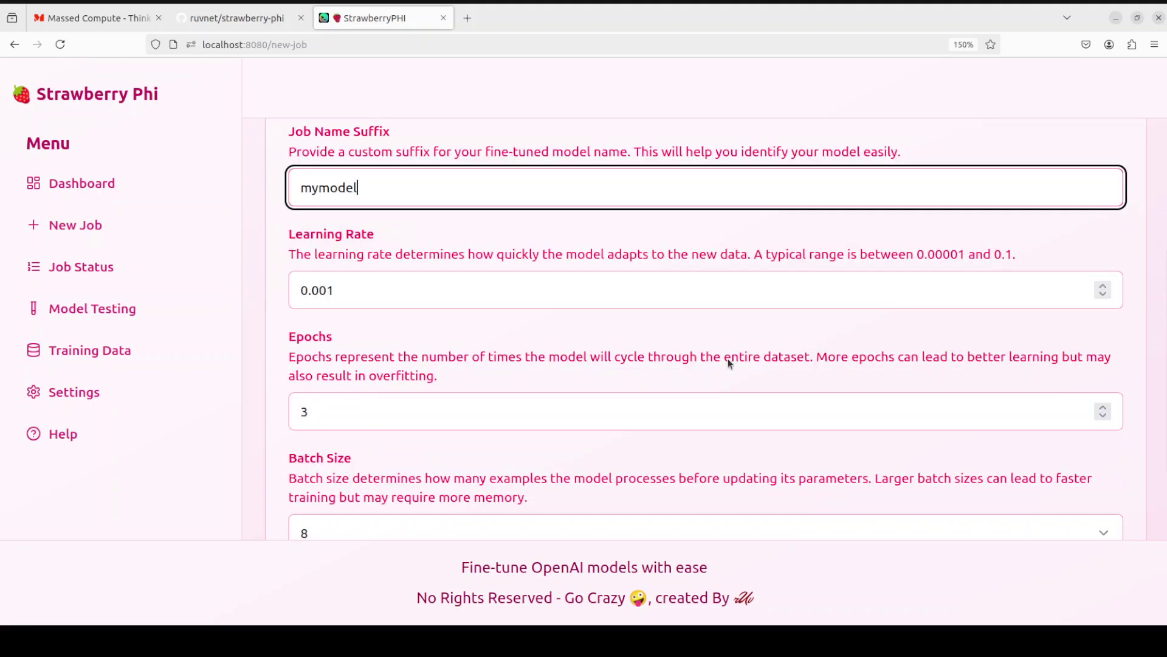
{"action": "scroll", "coordinate": [673, 363], "scroll_direction": "down", "scroll_amount": 2}
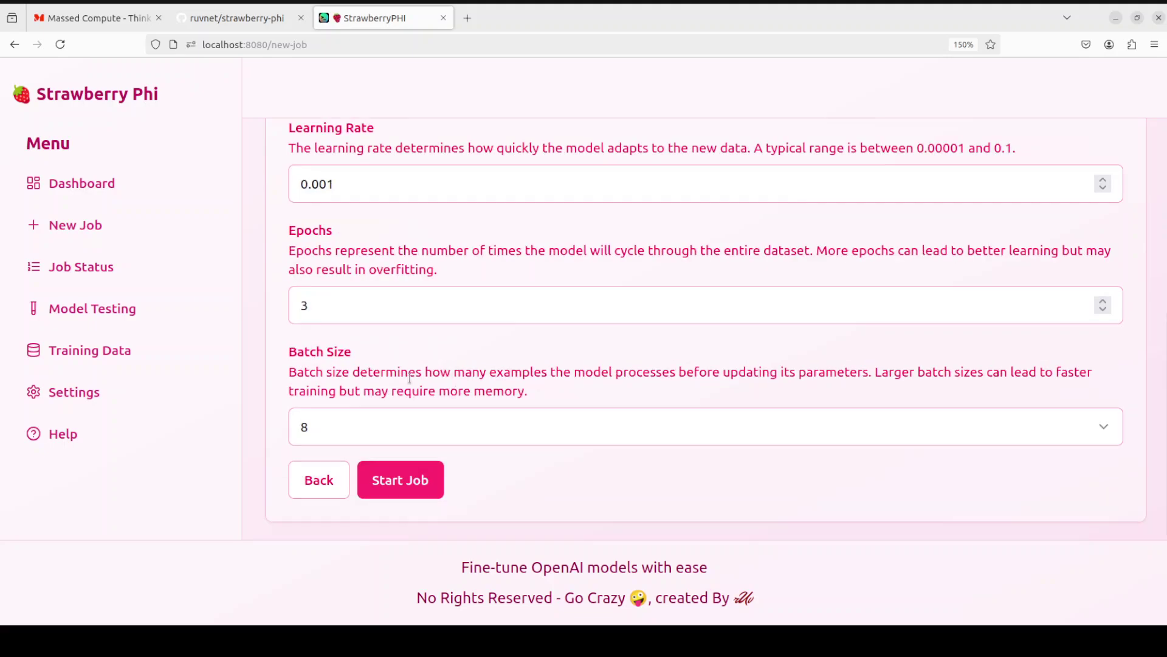
{"action": "double_click", "coordinate": [311, 307]}
{"action": "type", "text": "1"}
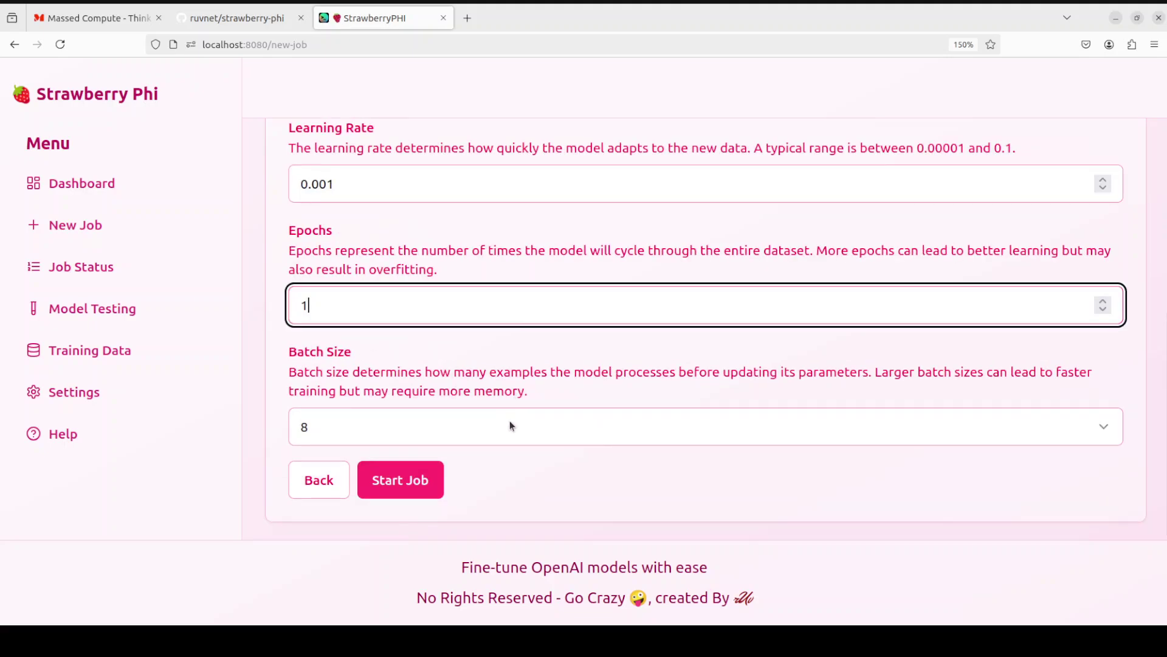
{"action": "left_click", "coordinate": [402, 489]}
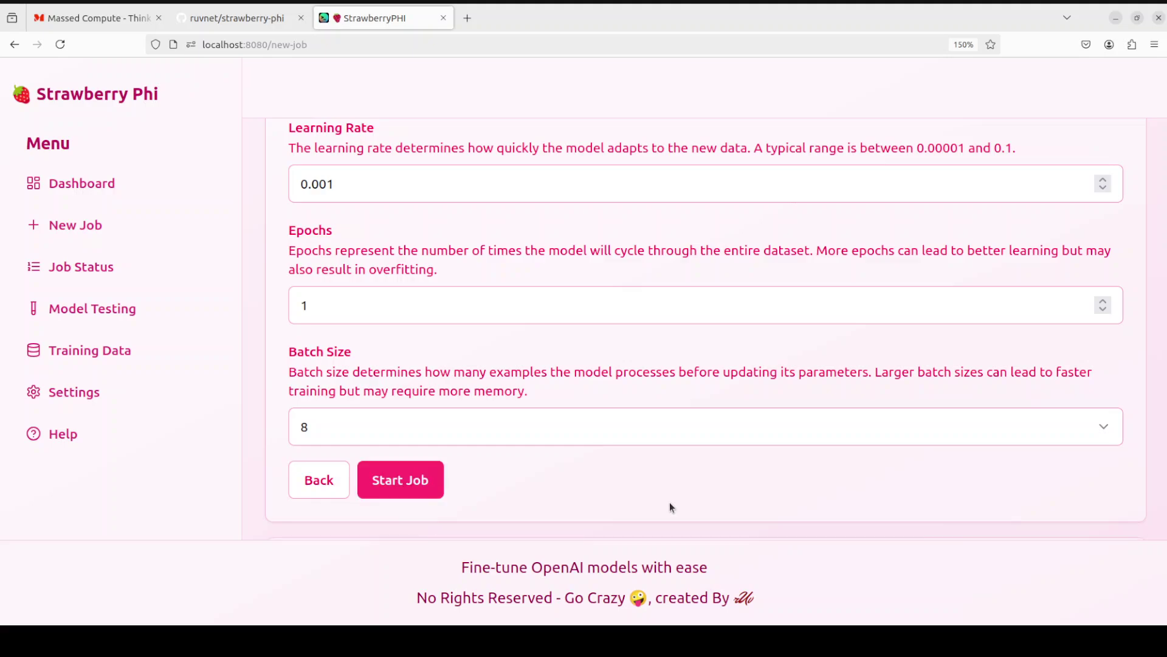
Step: Refresh the fine-tuning job's status on the Job Status page and open its details
{"action": "left_click", "coordinate": [78, 268]}
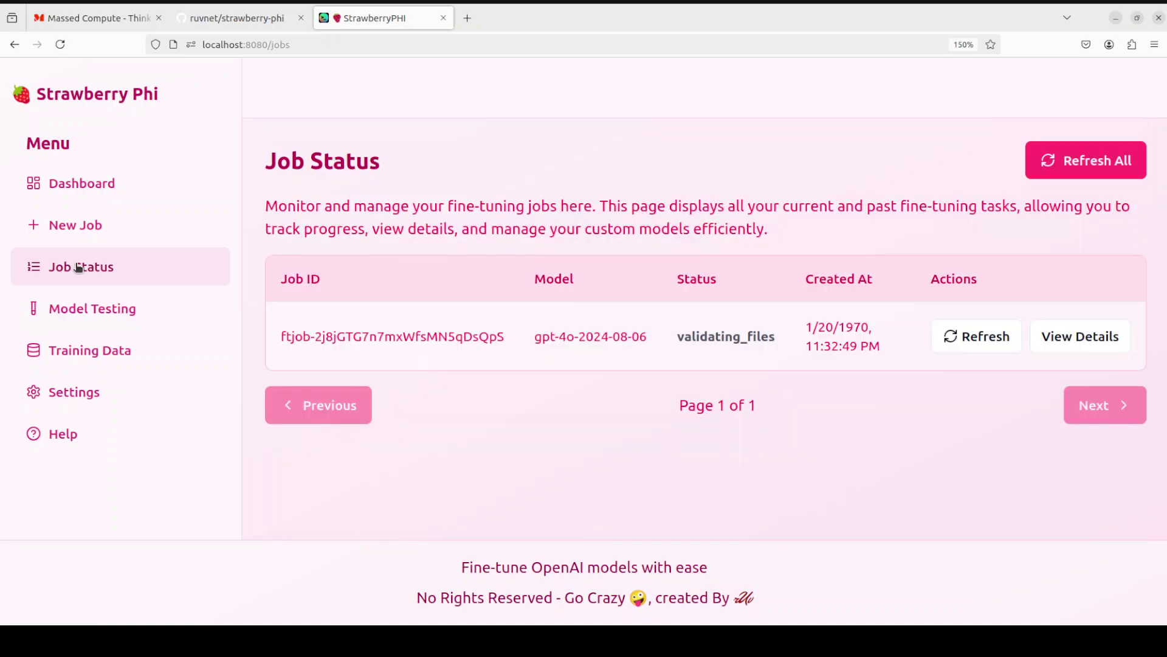
{"action": "left_click", "coordinate": [975, 341]}
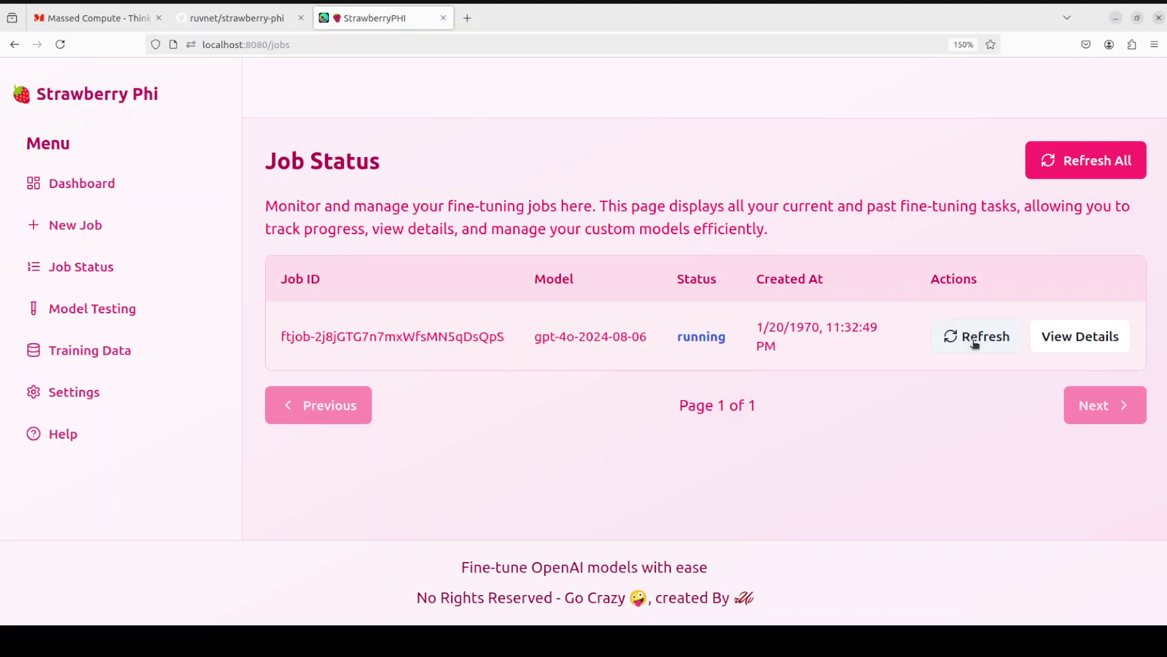
{"action": "left_click", "coordinate": [1076, 338]}
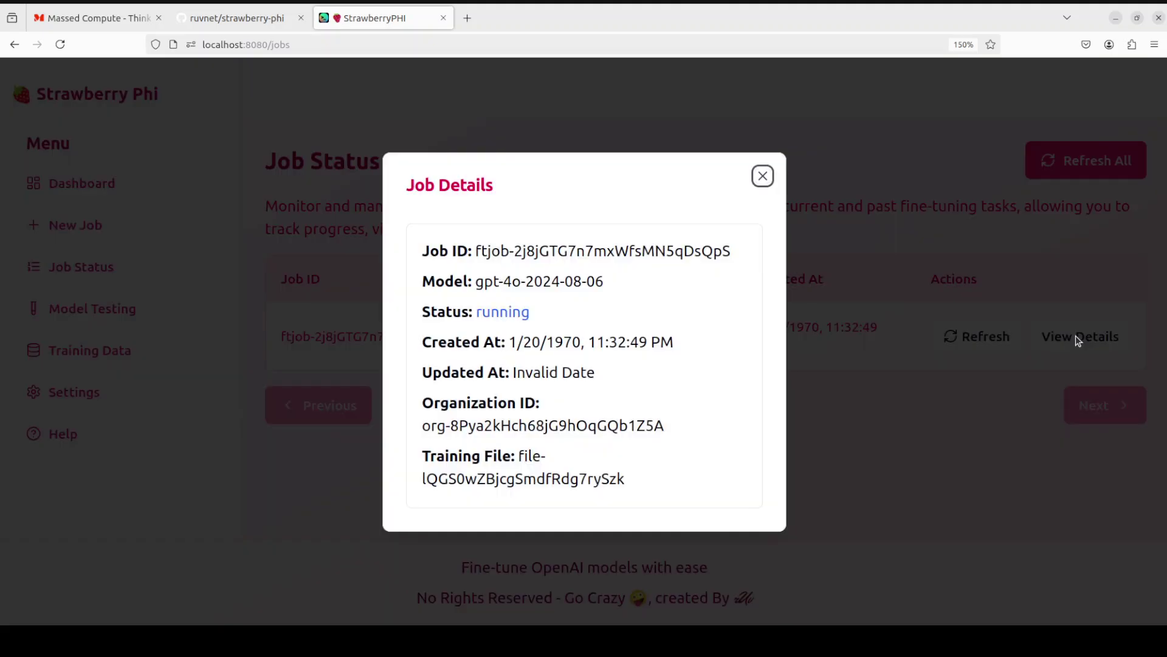
Step: Read the job details through to the latest job event's message, close them and refresh the job's status
{"action": "scroll", "coordinate": [658, 348], "scroll_direction": "down", "scroll_amount": 3}
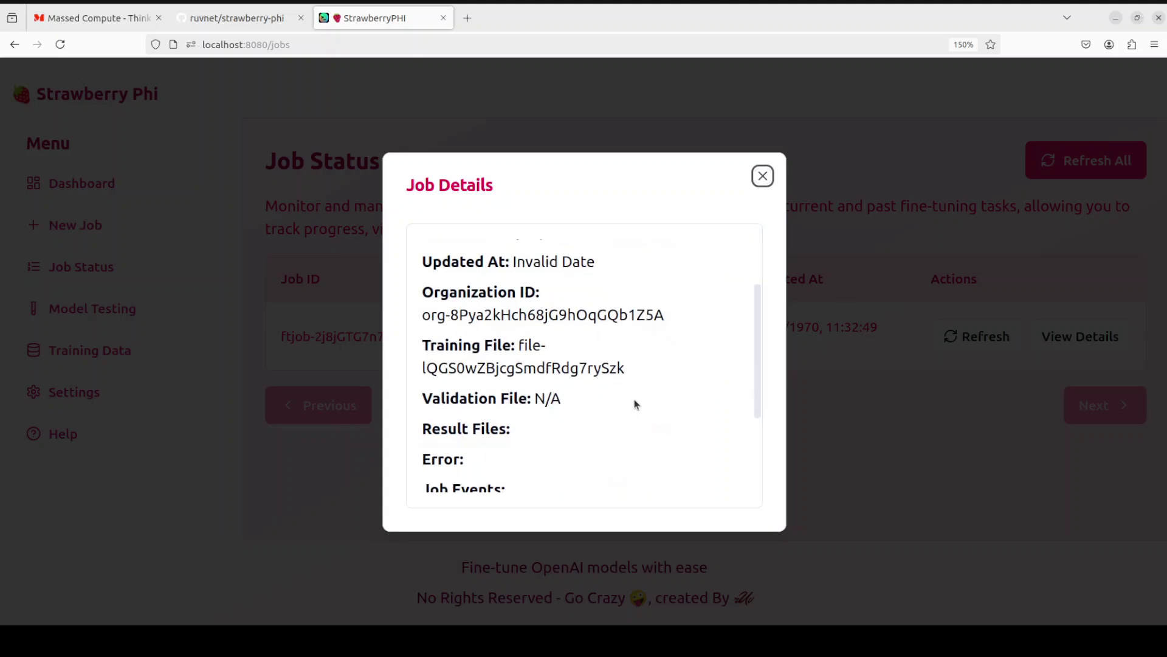
{"action": "scroll", "coordinate": [634, 403], "scroll_direction": "down", "scroll_amount": 3}
{"action": "scroll", "coordinate": [634, 402], "scroll_direction": "up", "scroll_amount": 5}
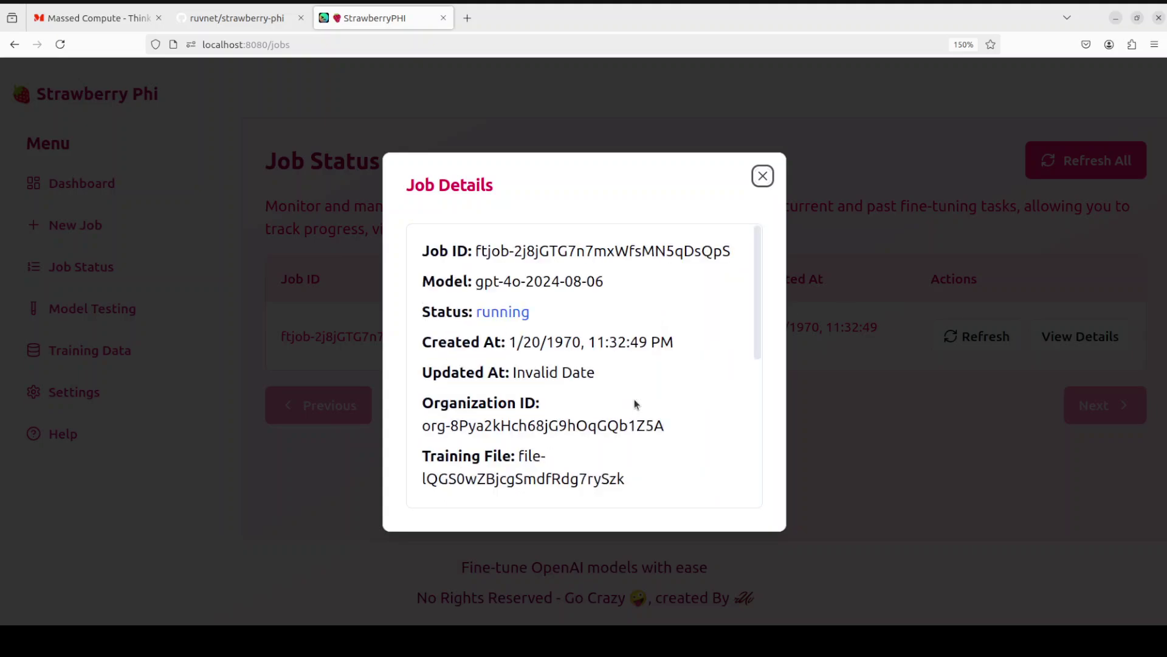
{"action": "scroll", "coordinate": [635, 403], "scroll_direction": "down", "scroll_amount": 2}
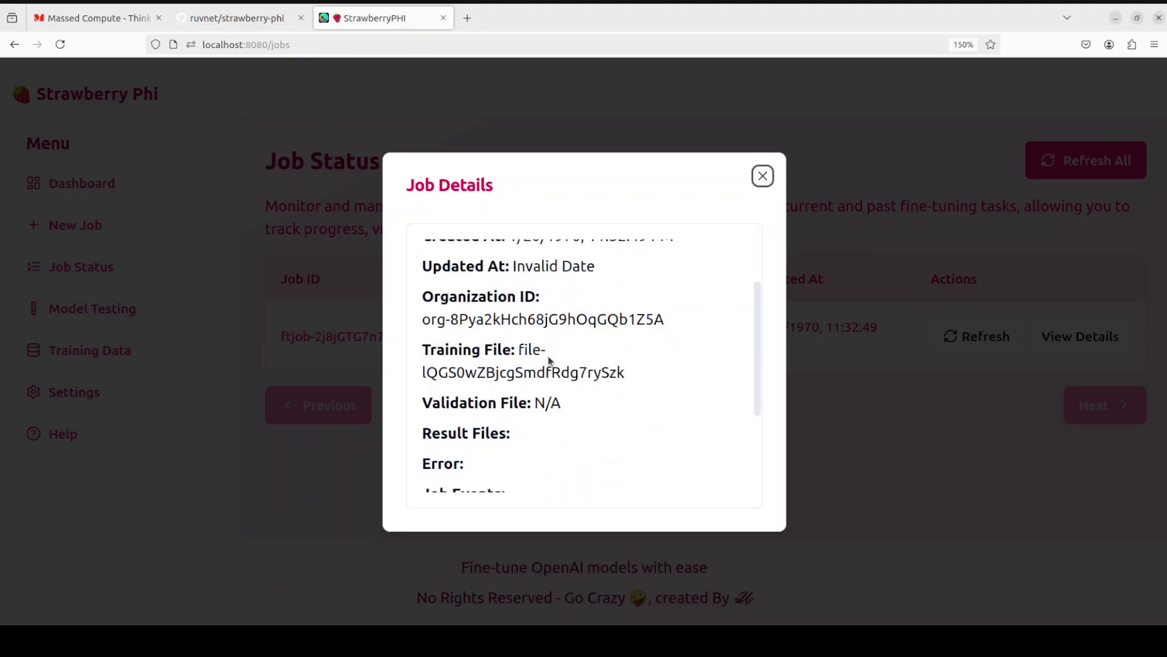
{"action": "scroll", "coordinate": [567, 359], "scroll_direction": "down", "scroll_amount": 3}
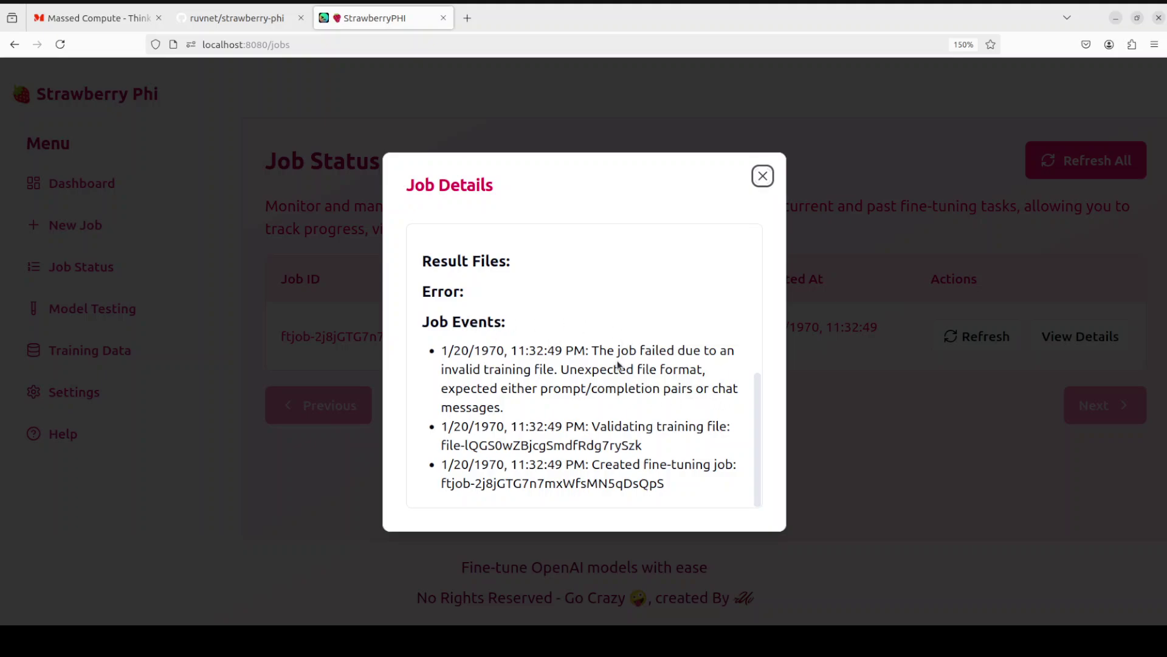
{"action": "left_click_drag", "start_coordinate": [594, 350], "coordinate": [546, 387]}
{"action": "left_click", "coordinate": [608, 390]}
{"action": "left_click", "coordinate": [762, 176]}
{"action": "left_click", "coordinate": [977, 336]}
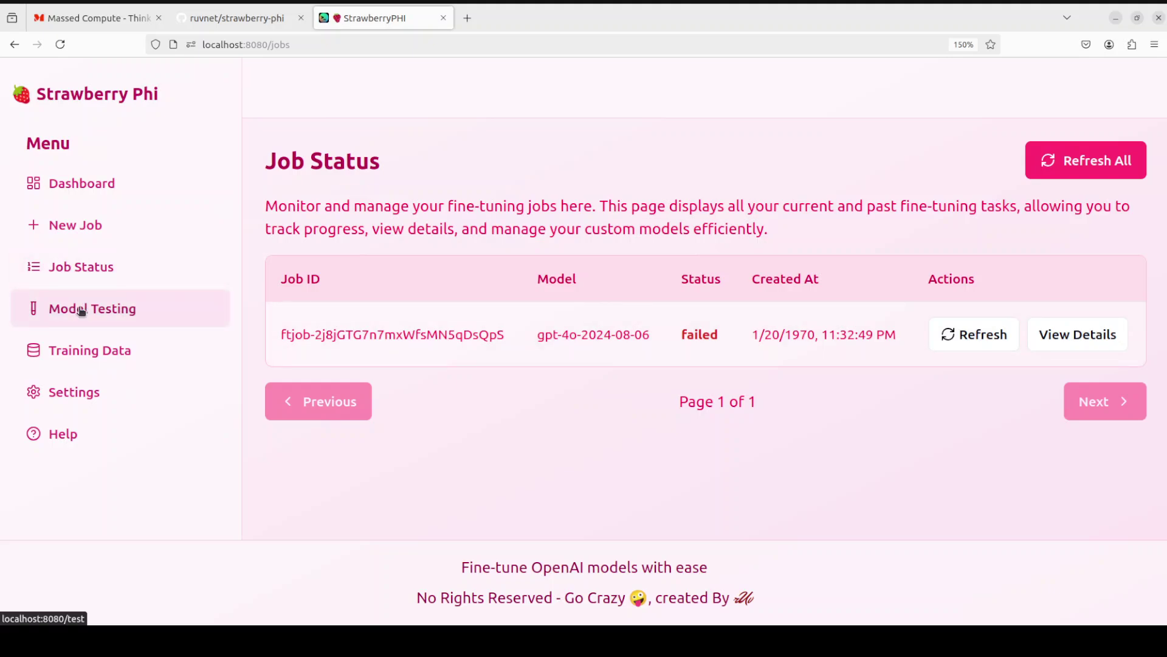
Step: Test the gpt-4o-mini-2024-07-18 model with the prompt "hello" on the Model Testing page
{"action": "left_click", "coordinate": [113, 311]}
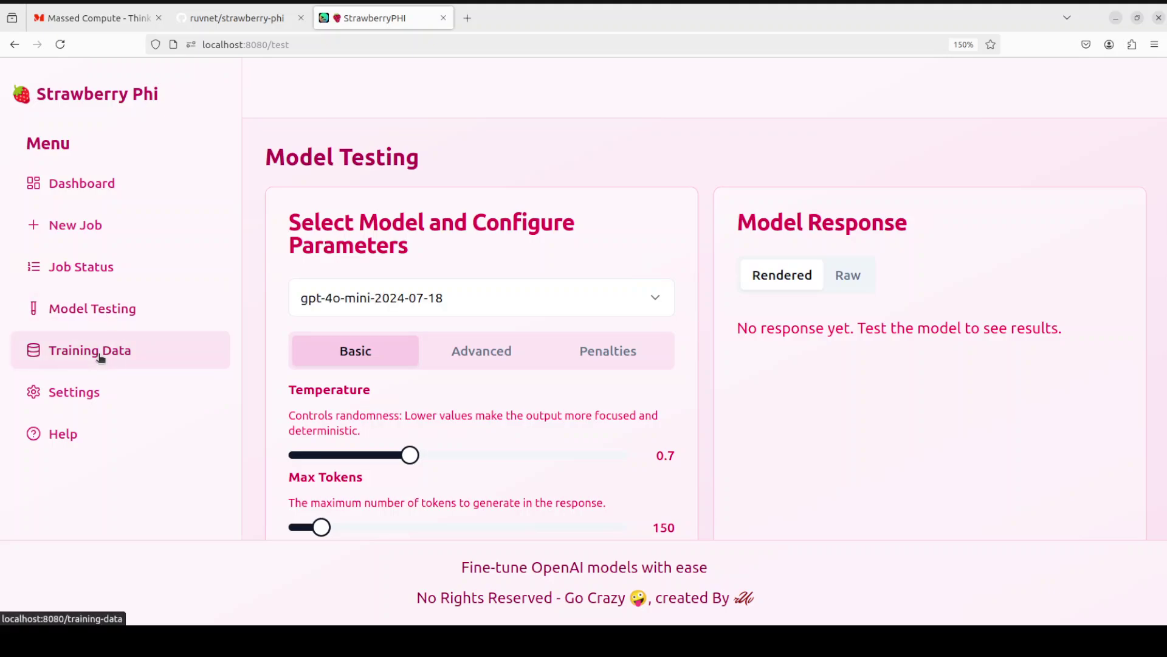
{"action": "left_click", "coordinate": [655, 302]}
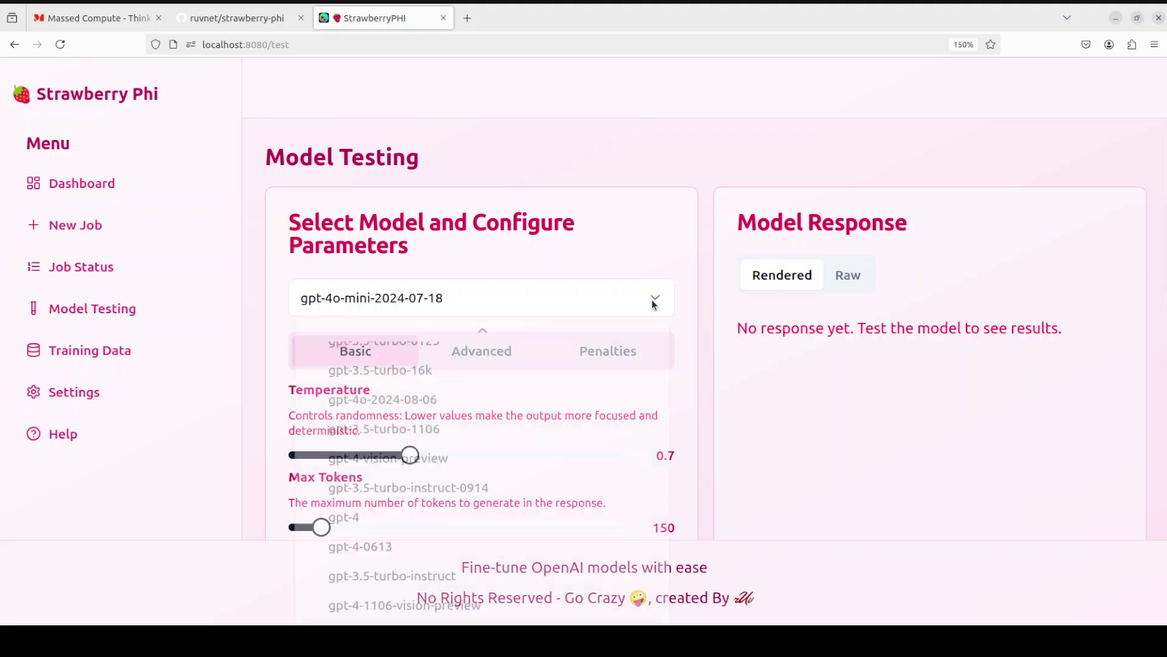
{"action": "left_click", "coordinate": [688, 345]}
{"action": "scroll", "coordinate": [686, 338], "scroll_direction": "down", "scroll_amount": 3}
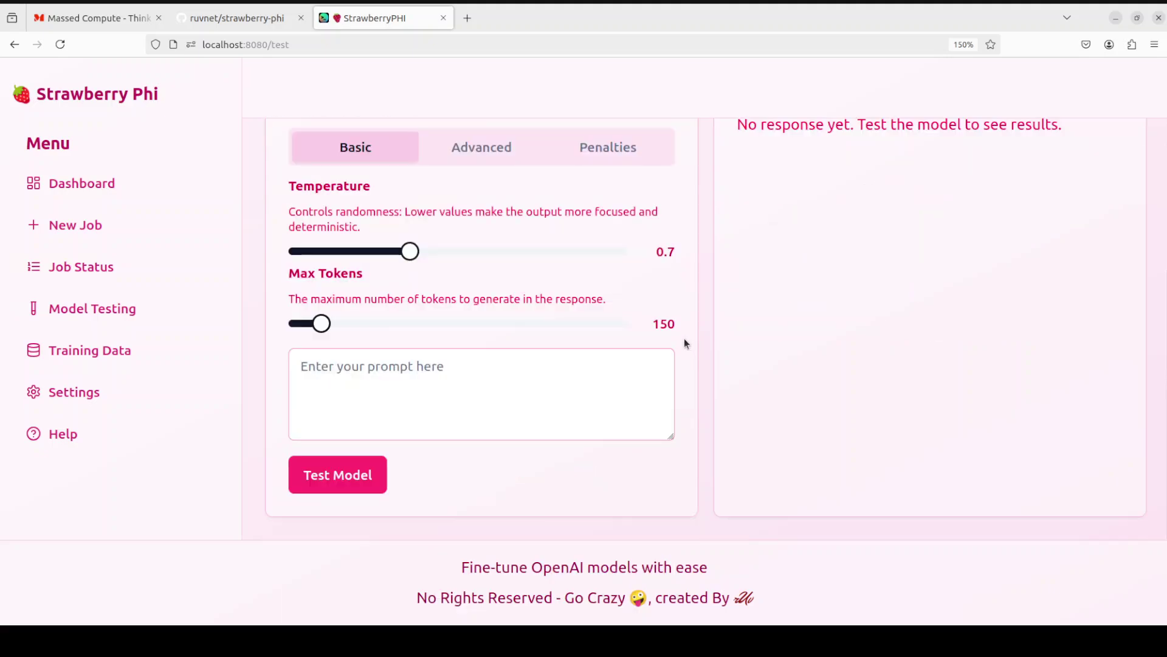
{"action": "left_click", "coordinate": [398, 371]}
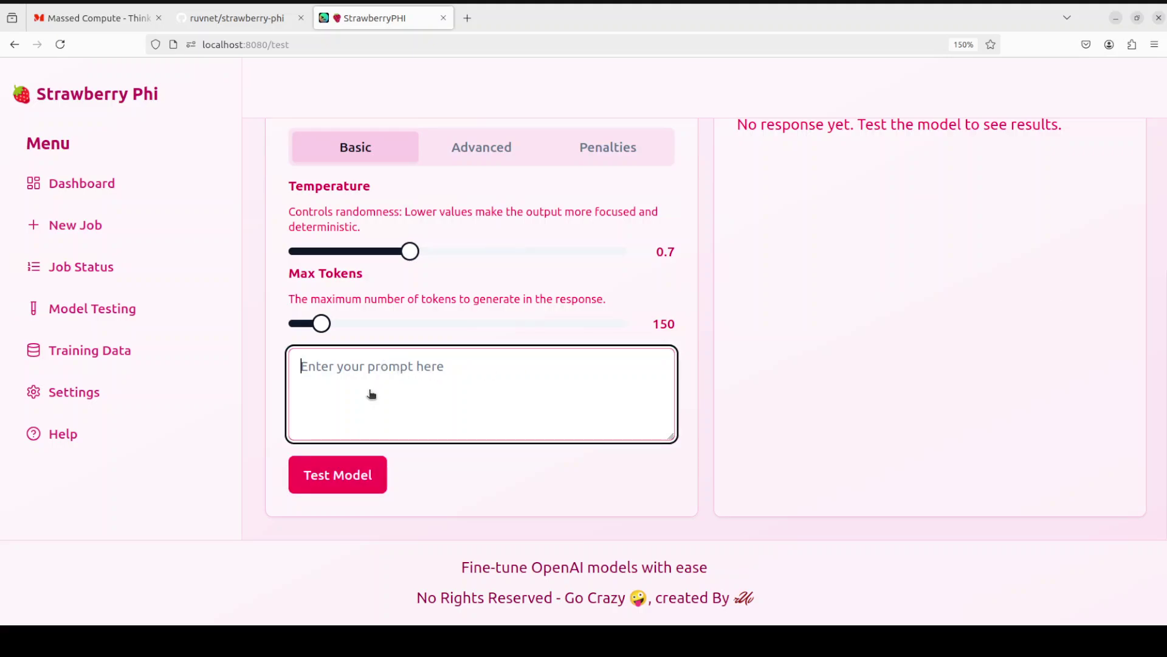
{"action": "type", "text": "hello"}
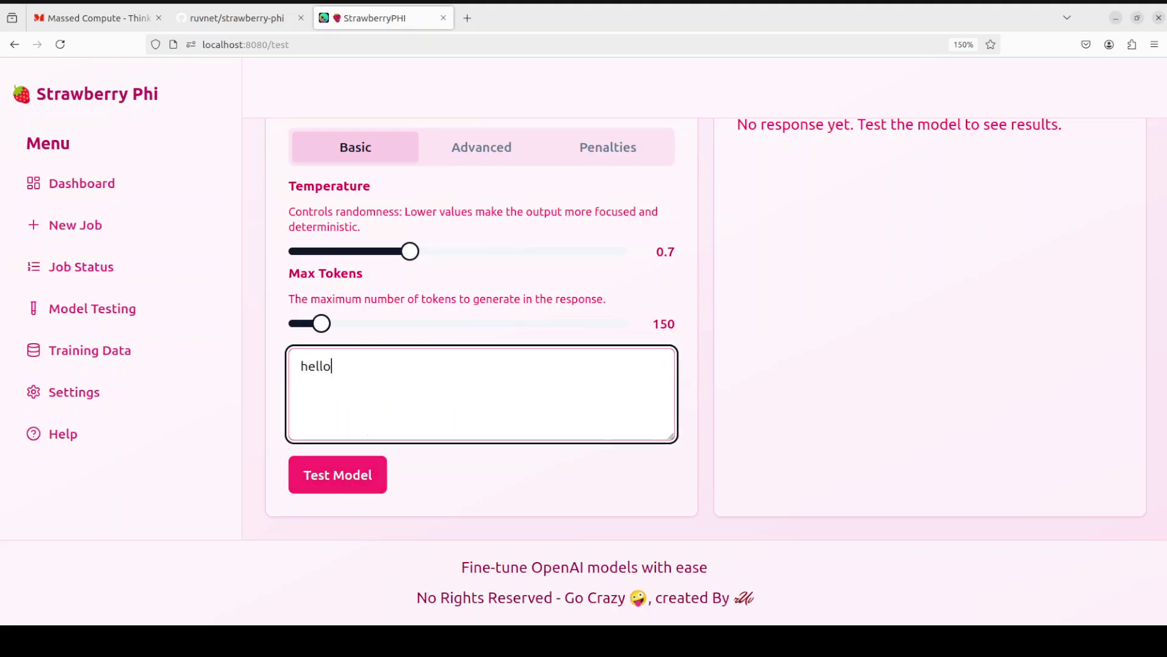
{"action": "left_click", "coordinate": [328, 484]}
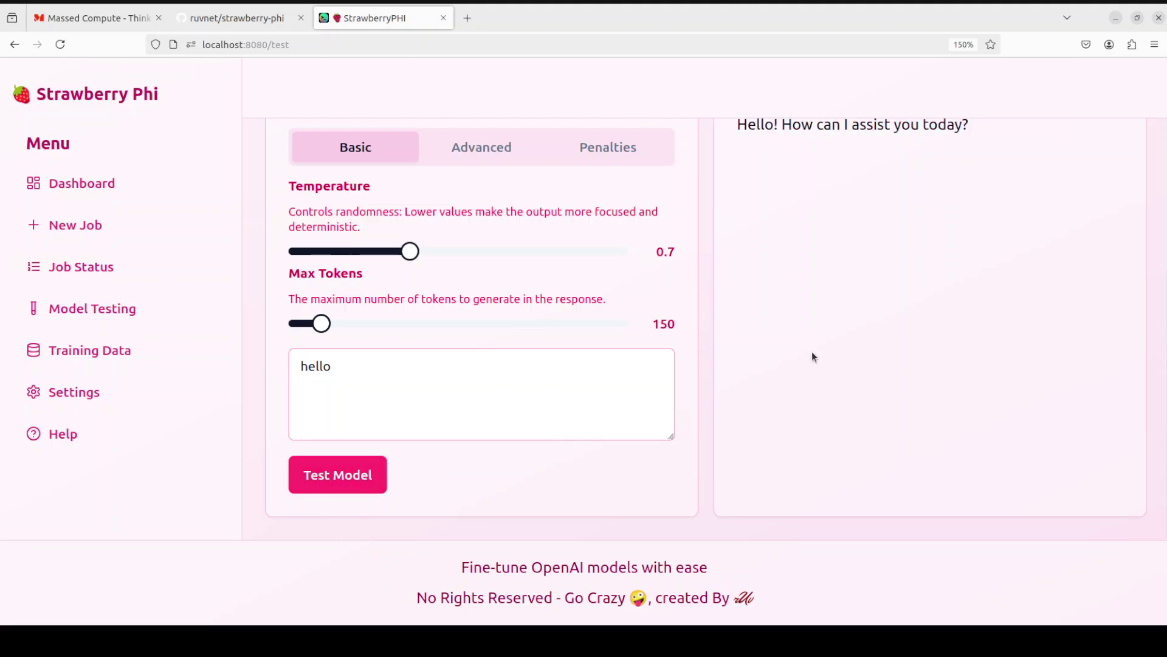
Step: Inspect the raw form of the model response and return to the rendered form
{"action": "scroll", "coordinate": [839, 230], "scroll_direction": "up", "scroll_amount": 3}
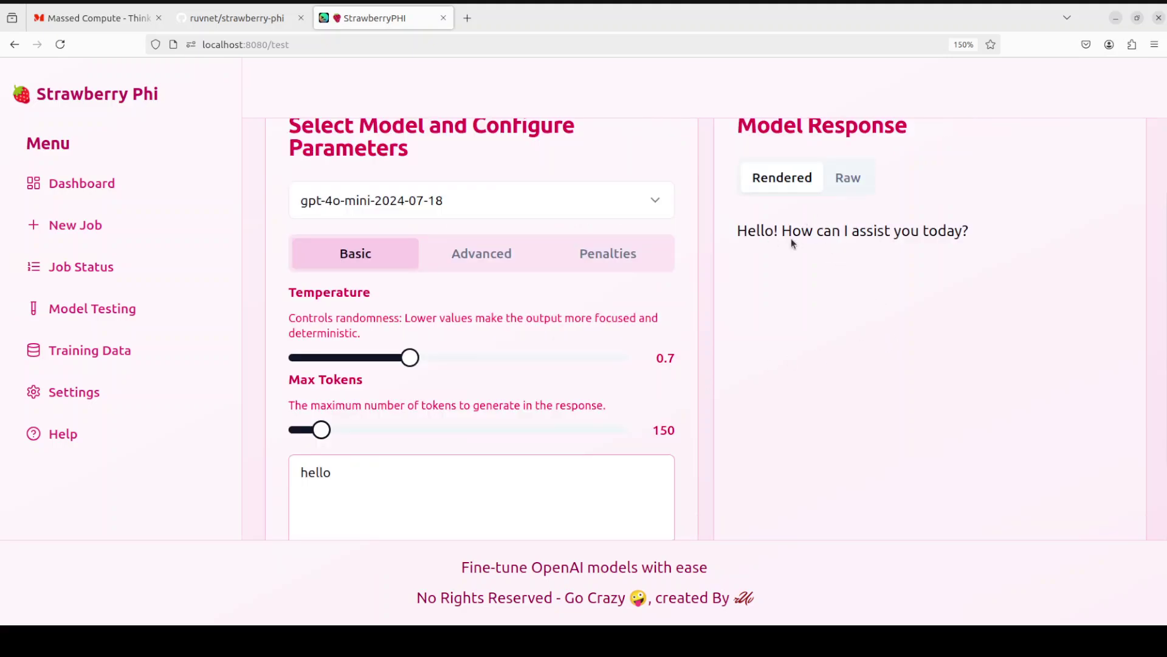
{"action": "left_click", "coordinate": [854, 180]}
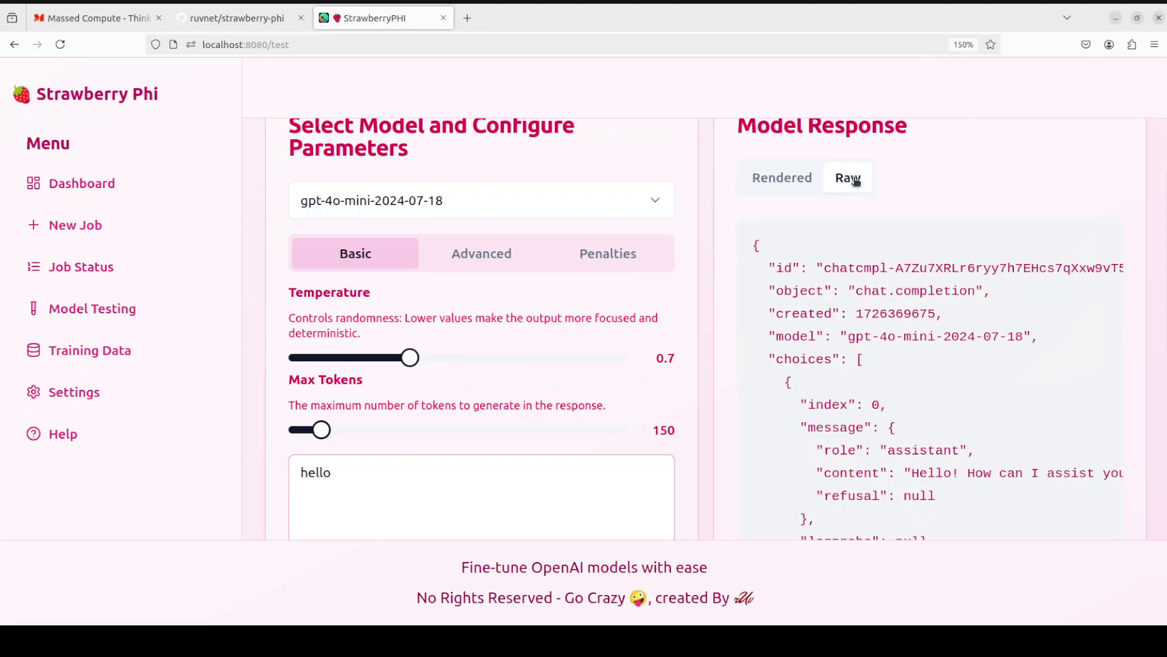
{"action": "left_click", "coordinate": [799, 185]}
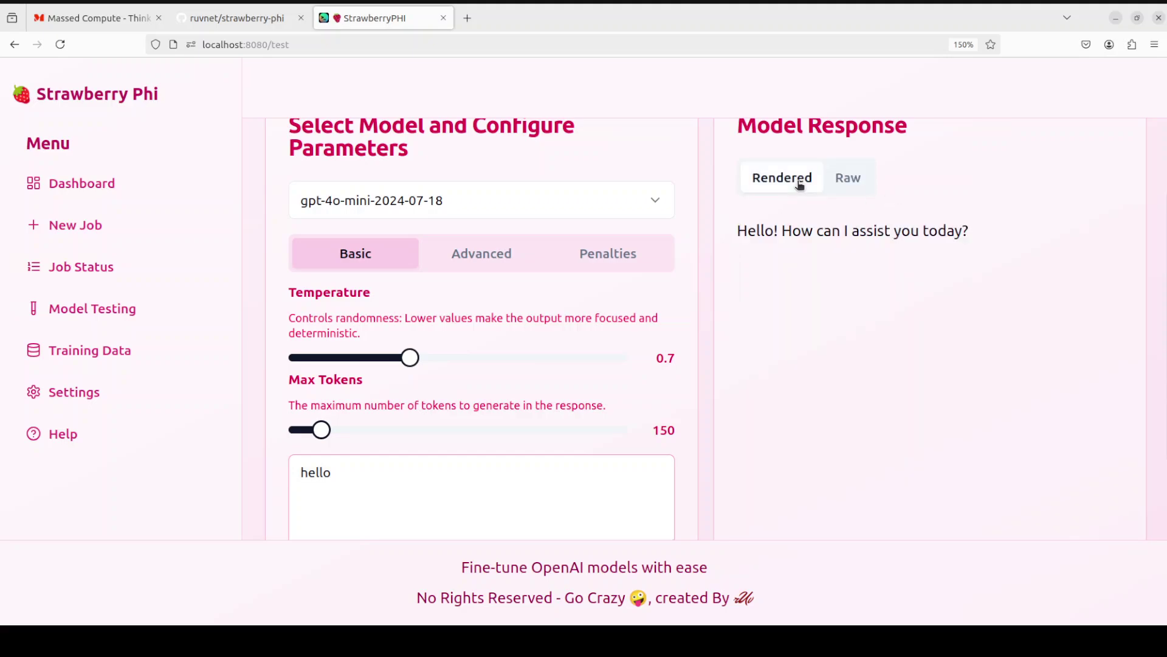
Step: Turn on dark mode in the app's settings and remove the stored OpenAI API key
{"action": "left_click", "coordinate": [82, 395]}
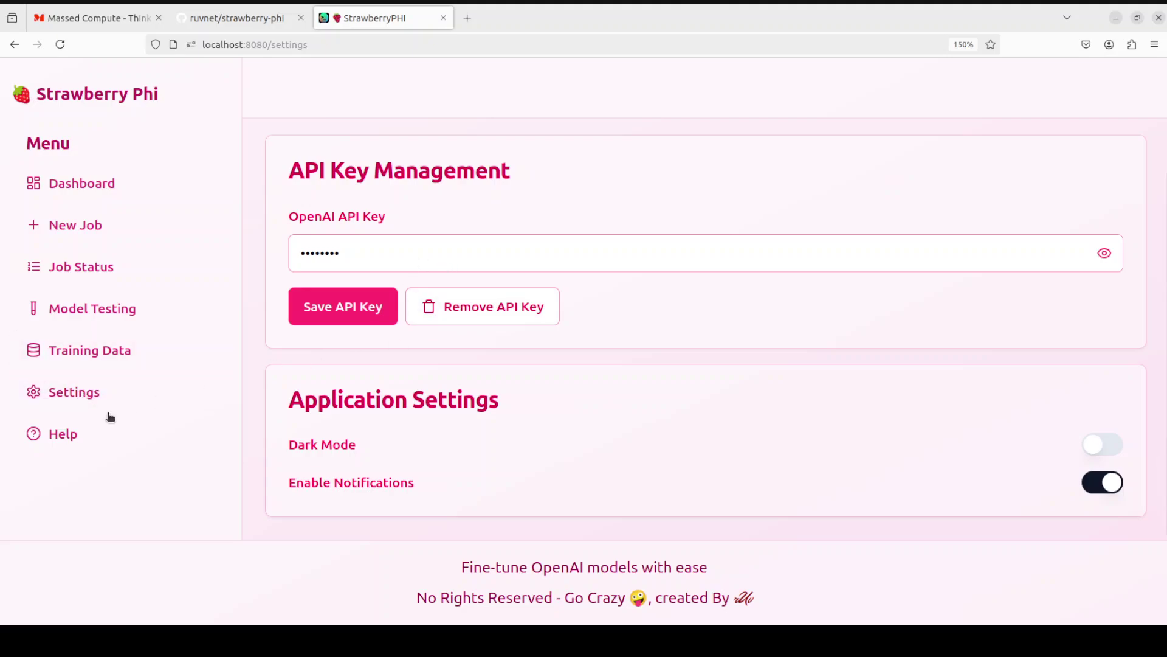
{"action": "left_click", "coordinate": [317, 448]}
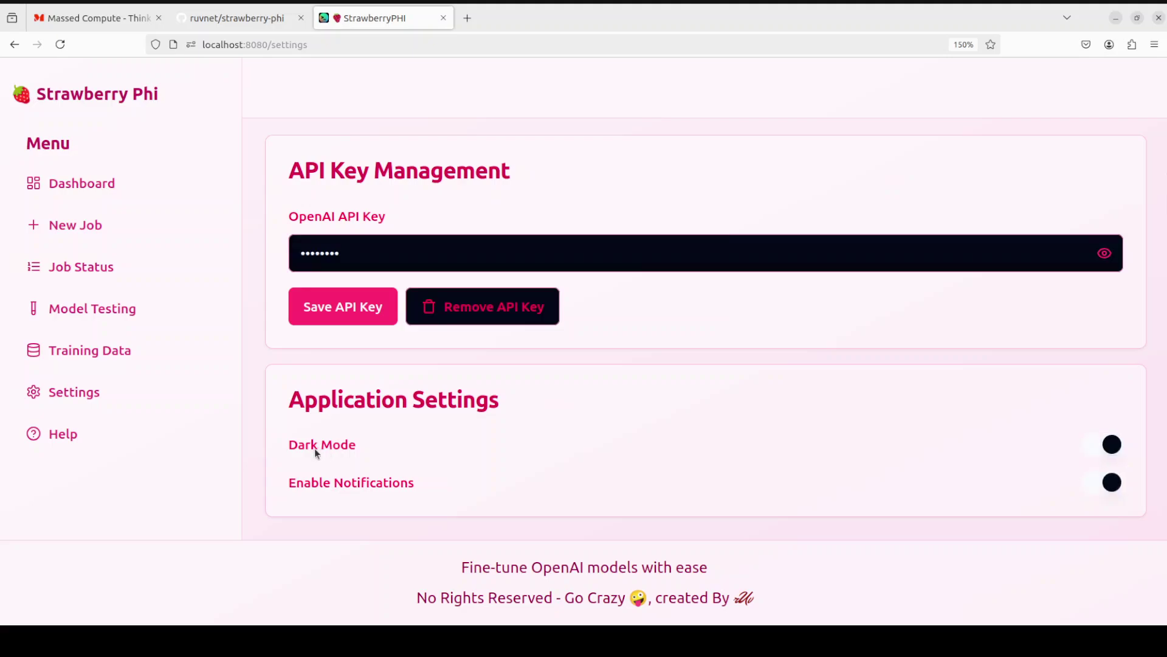
{"action": "left_click", "coordinate": [508, 308]}
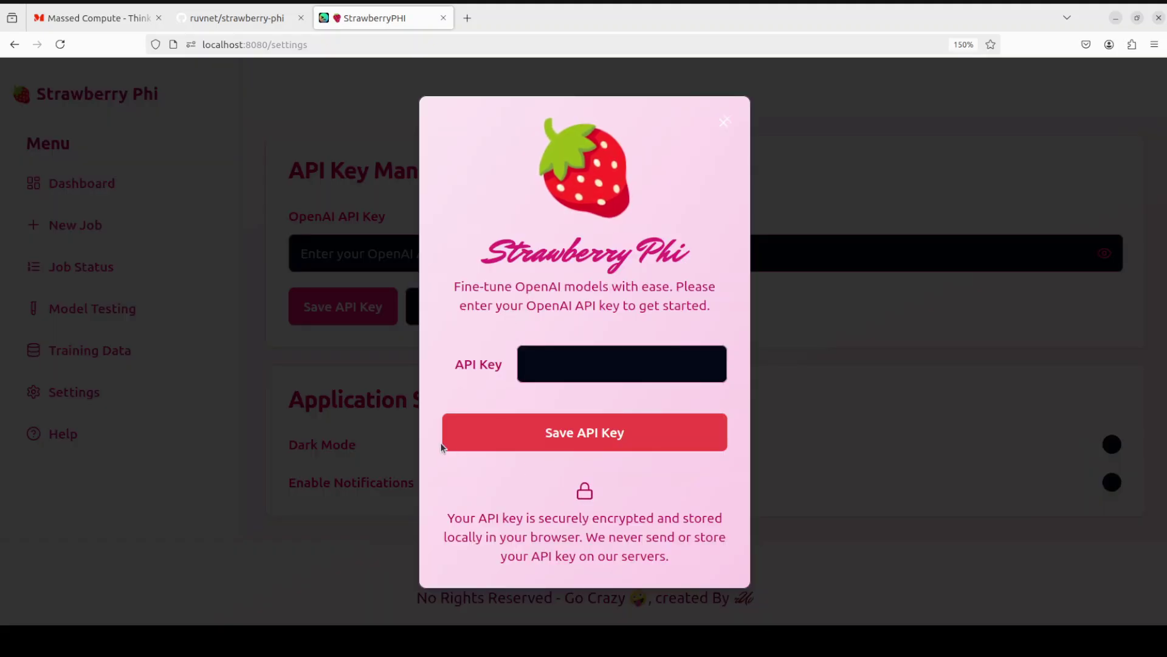